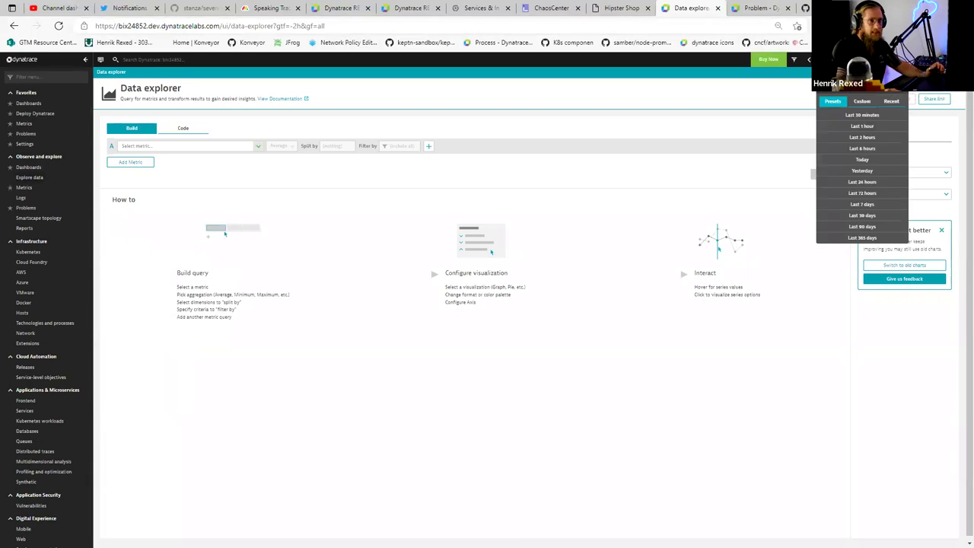
- Set the Data explorer's timeframe to the last 30 minutes
left_click(863, 125)
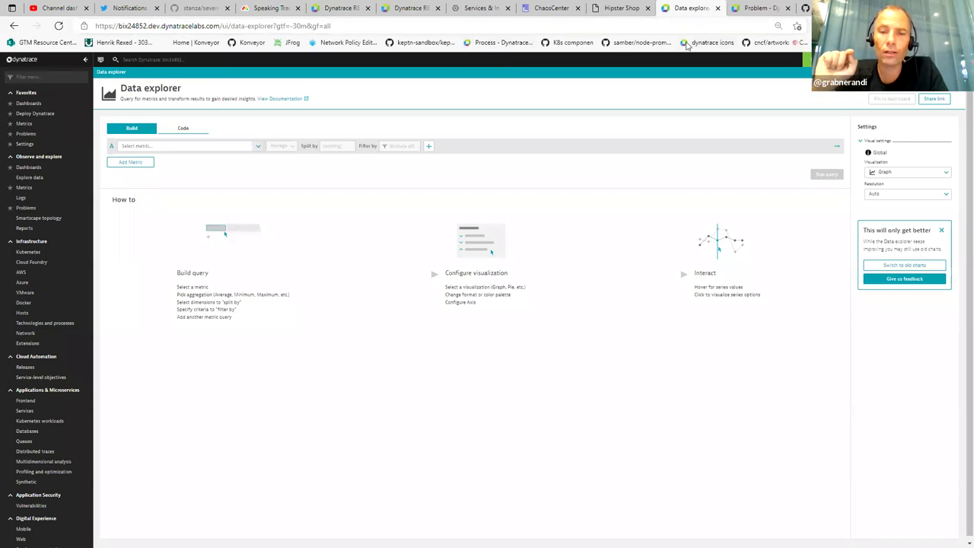
- Switch to the LitmusChaos repository on GitHub and look through its README and folder list
left_click(805, 7)
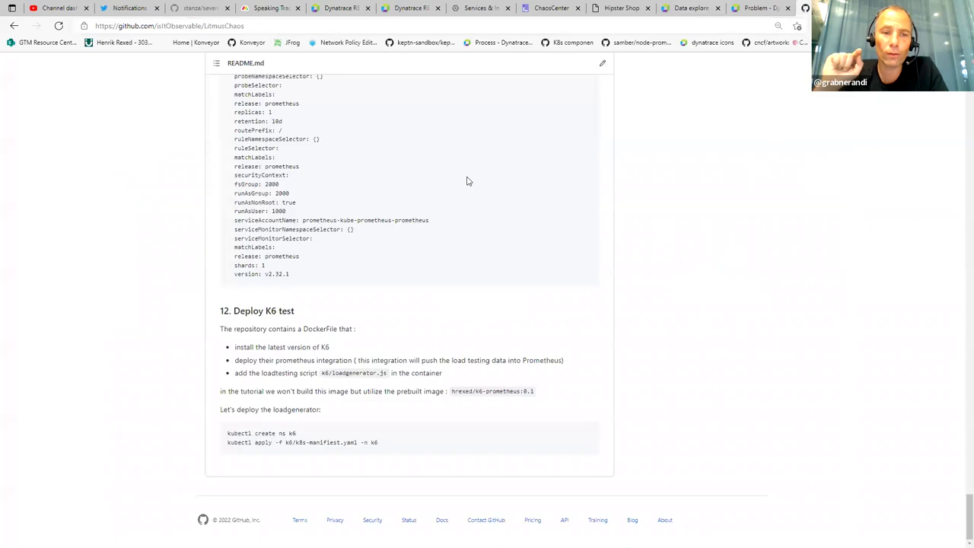
scroll(341, 274, "up", 10)
scroll(343, 276, "up", 15)
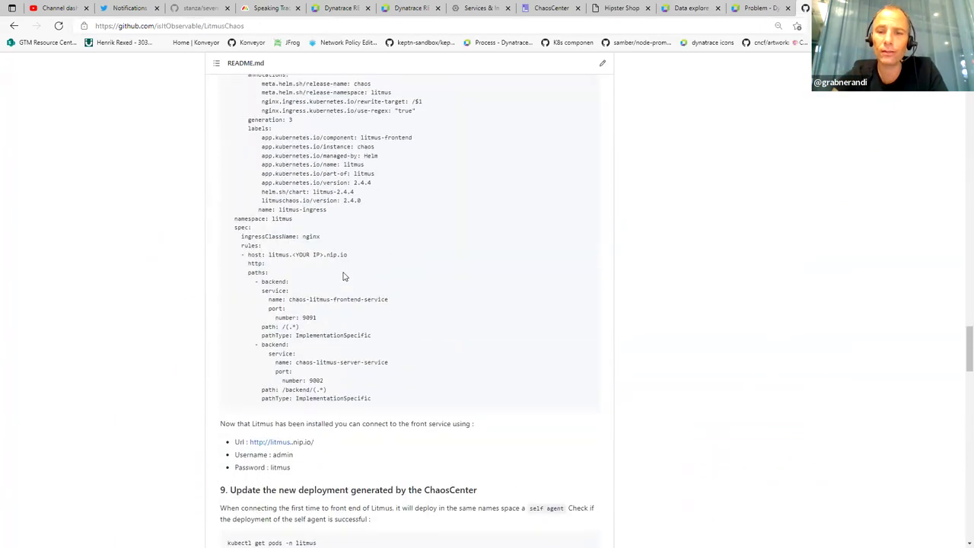
scroll(343, 276, "up", 10)
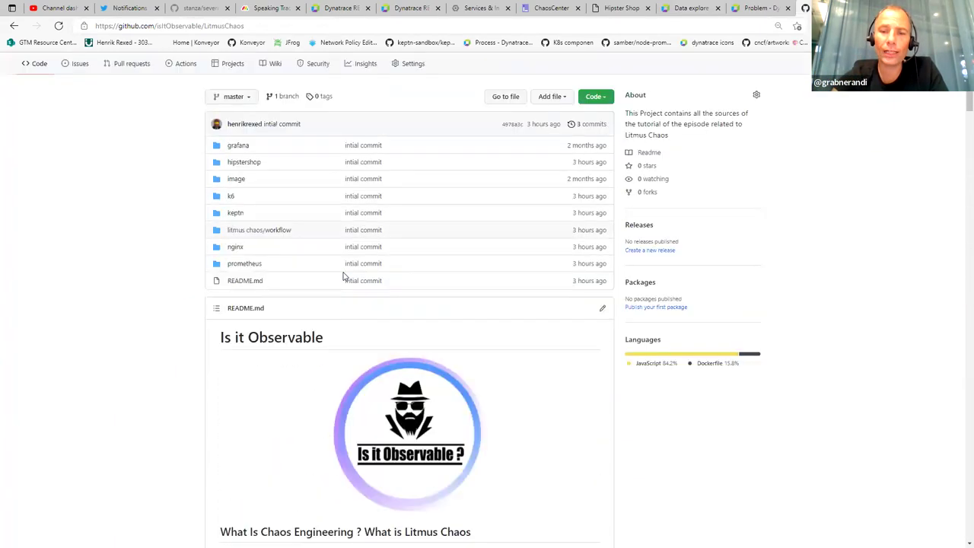
- Browse the isItObservable organization's repositories and open the LitmusChaos repository from there
left_click(64, 96)
scroll(212, 285, "down", 2)
scroll(212, 284, "down", 3)
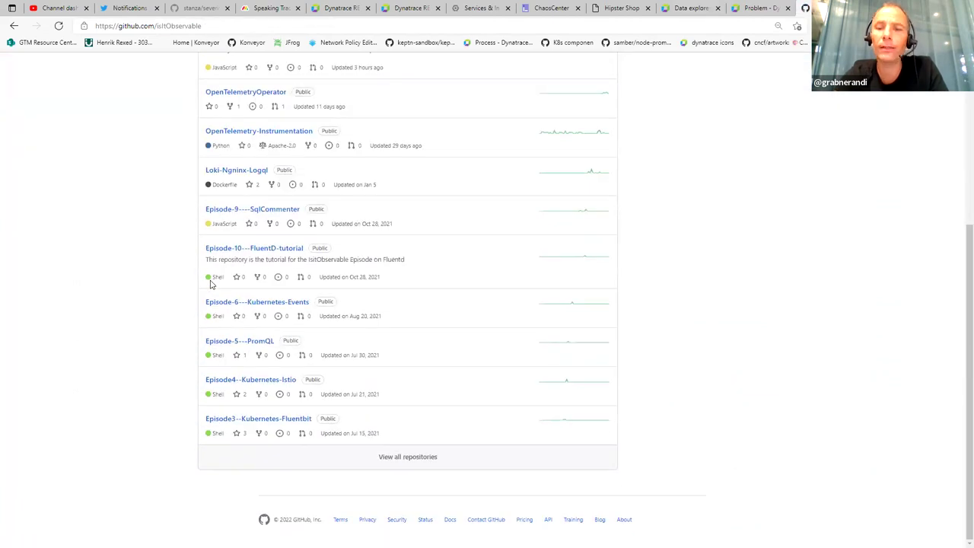
scroll(158, 382, "up", 2)
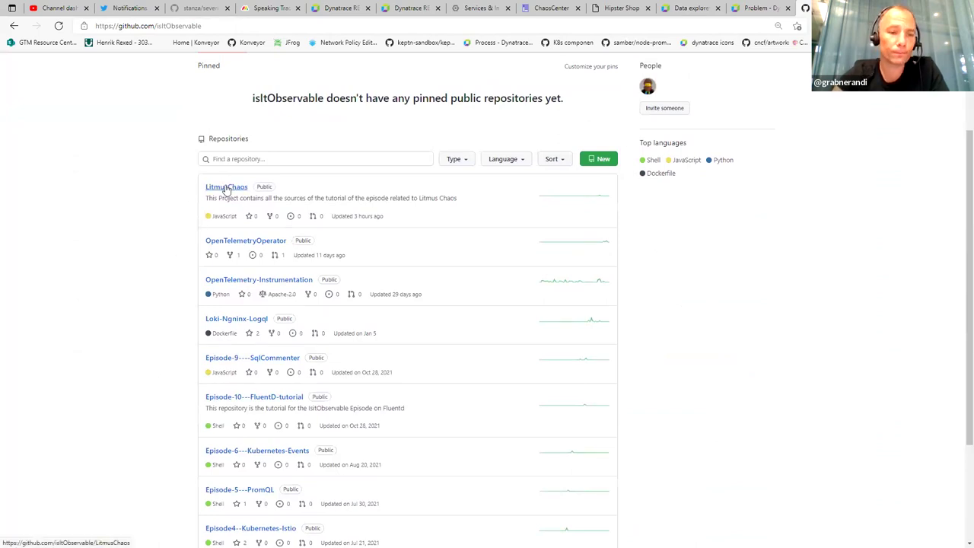
left_click(226, 187)
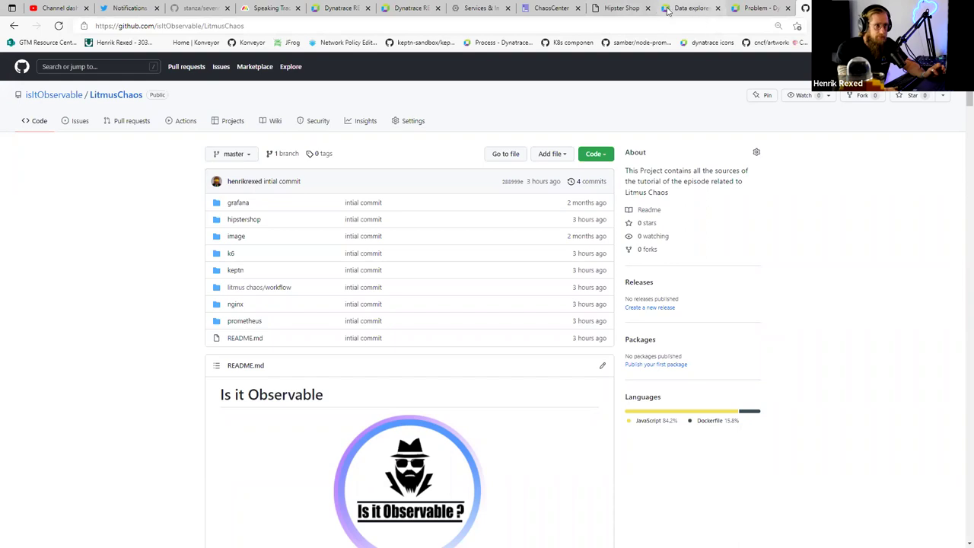
- Switch back to Dynatrace and open the details of the Perform Kubernetes cluster
left_click(744, 11)
left_click(688, 9)
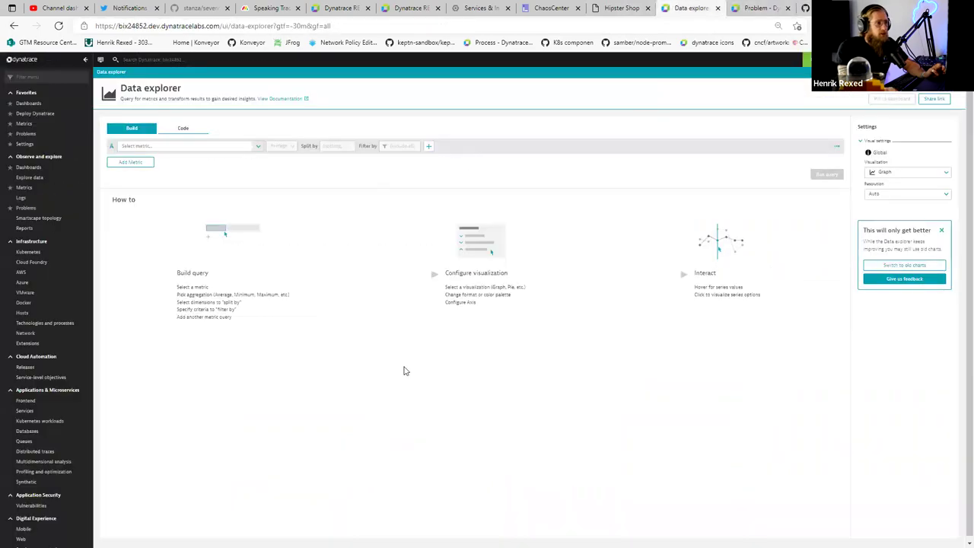
left_click(27, 254)
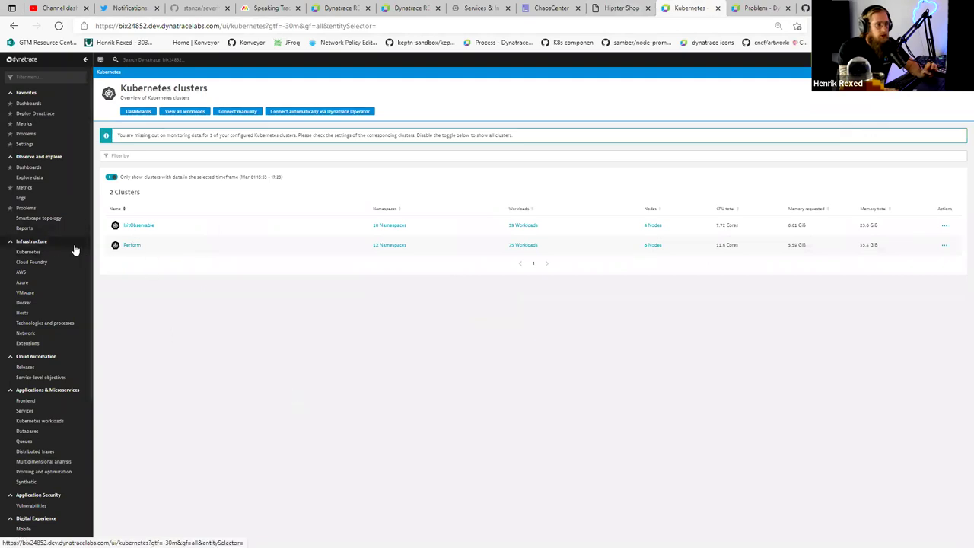
left_click(131, 246)
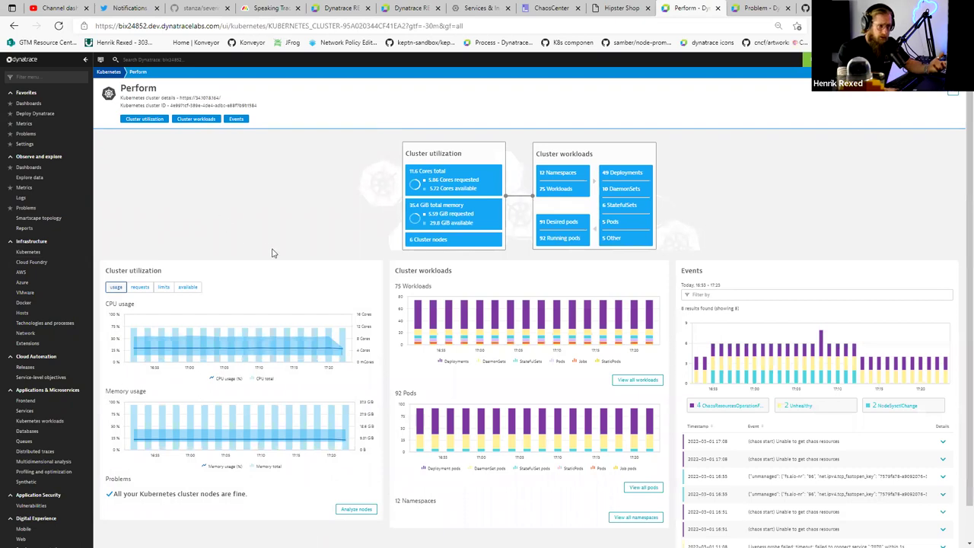
scroll(274, 253, "down", 1)
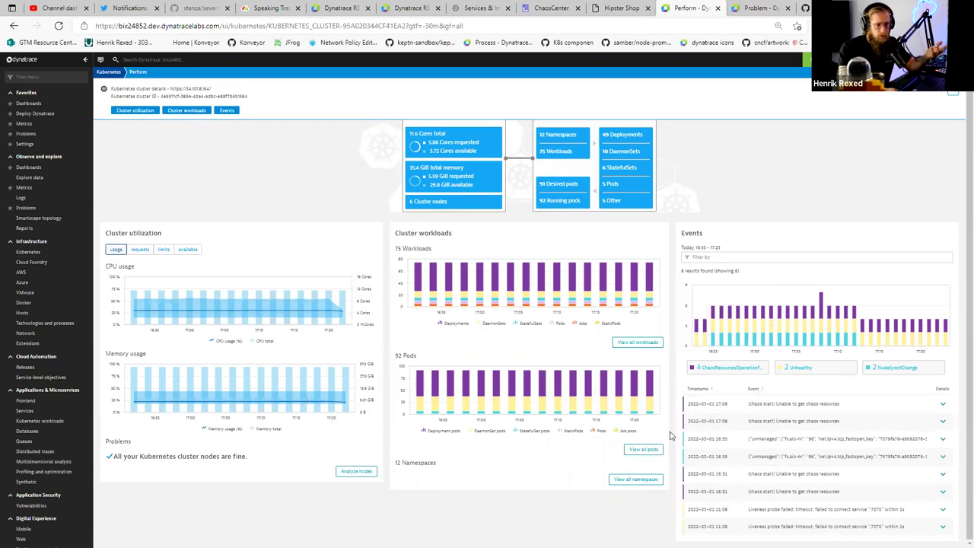
- Open the hipster-shop namespace of the Perform cluster and review its resource requests, workloads, quotas and events
left_click(614, 484)
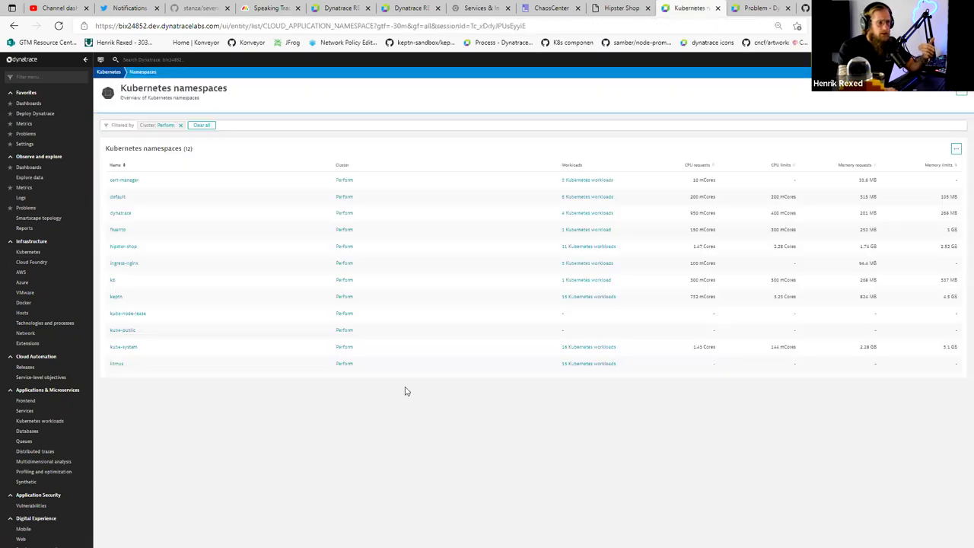
left_click(113, 252)
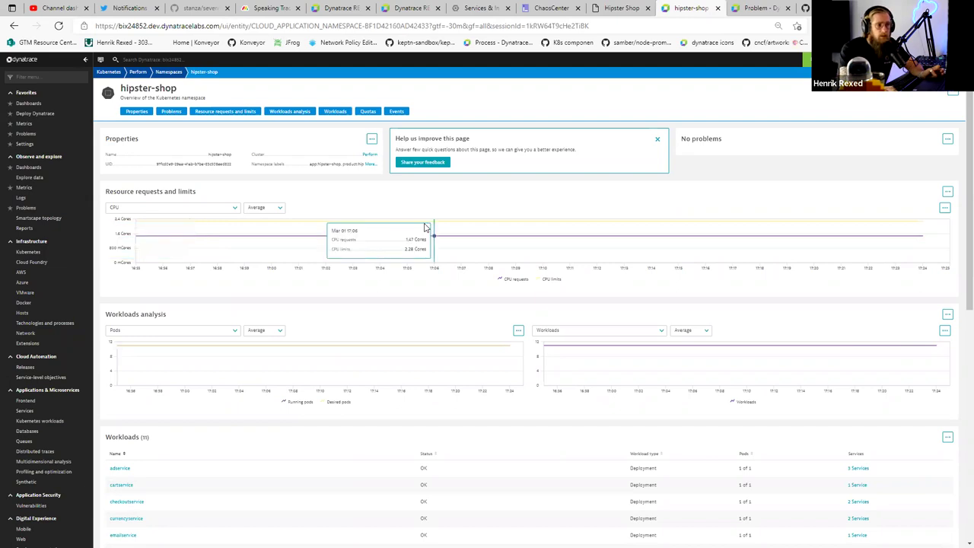
scroll(426, 224, "down", 2)
scroll(424, 227, "up", 1)
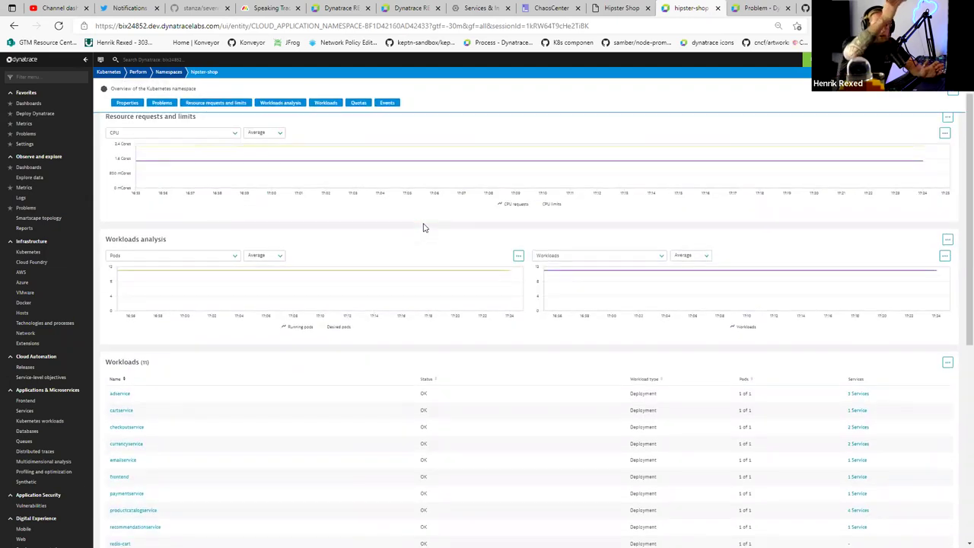
scroll(418, 223, "up", 2)
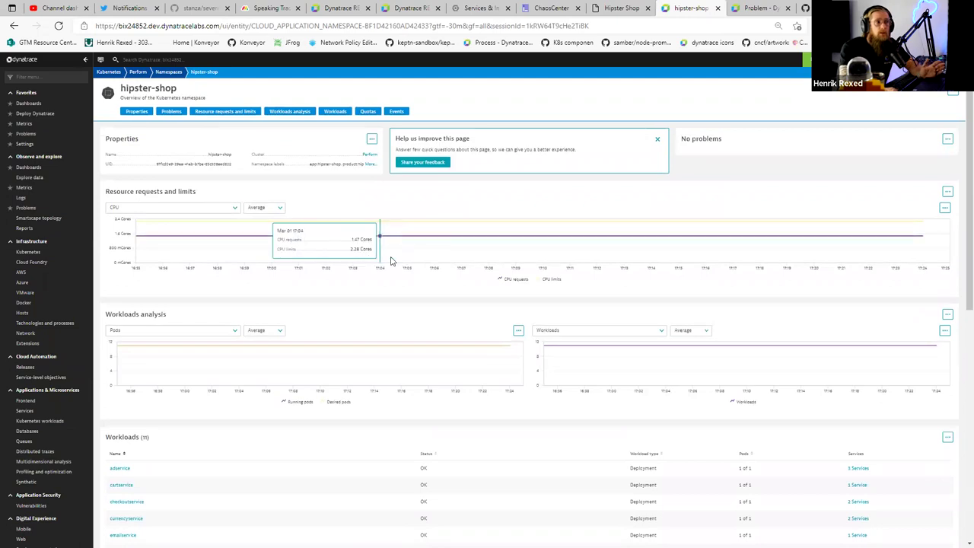
scroll(390, 261, "down", 4)
scroll(390, 261, "up", 2)
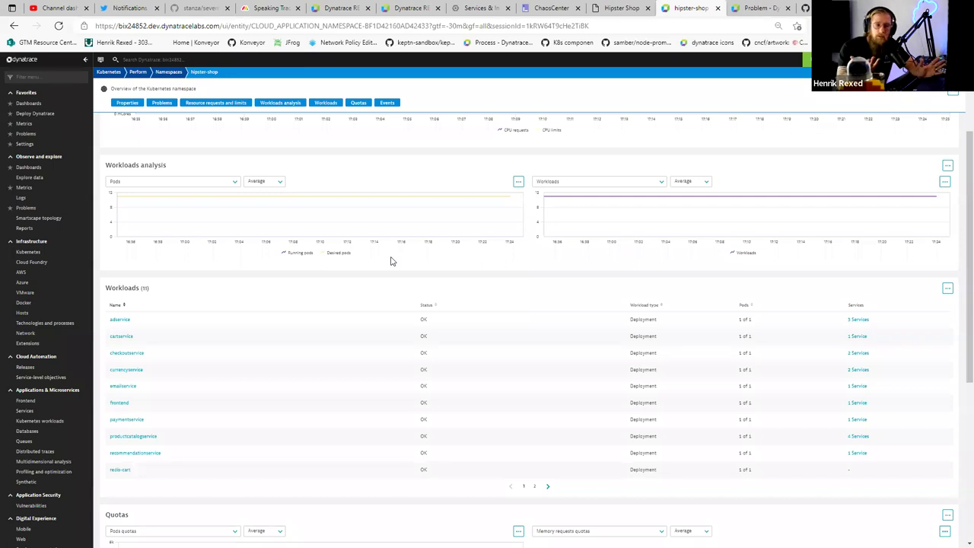
scroll(252, 308, "down", 2)
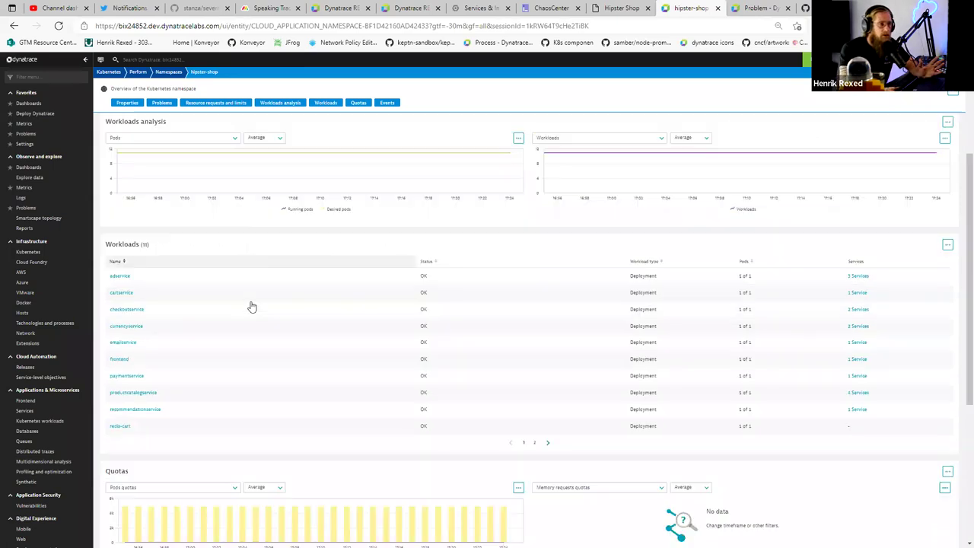
scroll(252, 308, "down", 3)
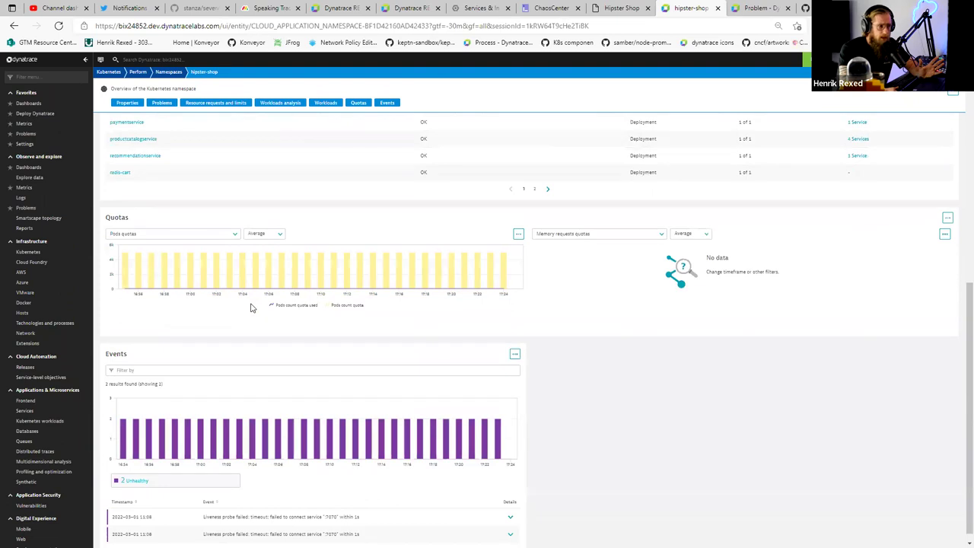
scroll(320, 392, "down", 1)
scroll(319, 392, "up", 2)
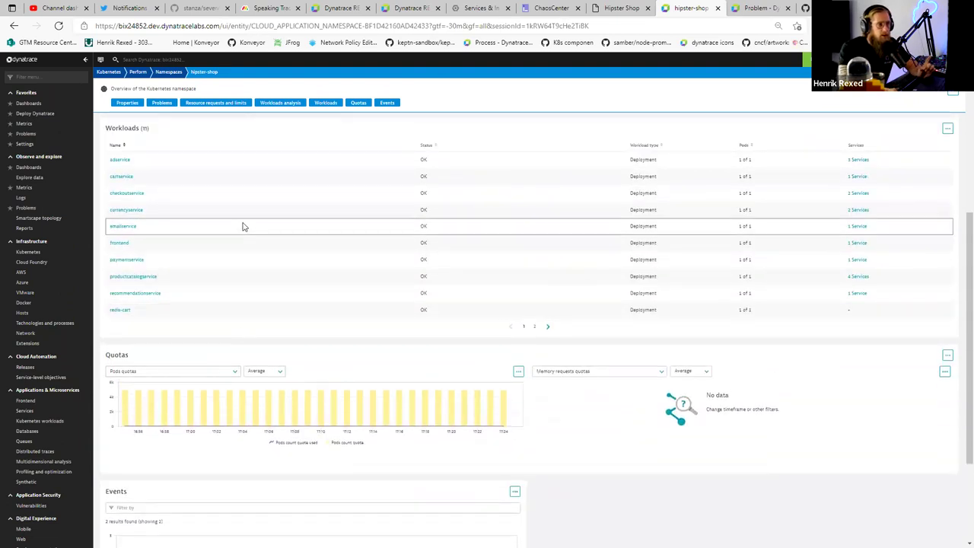
- Open the productcatalogservice workload and review its container usage, pods and services
left_click(137, 278)
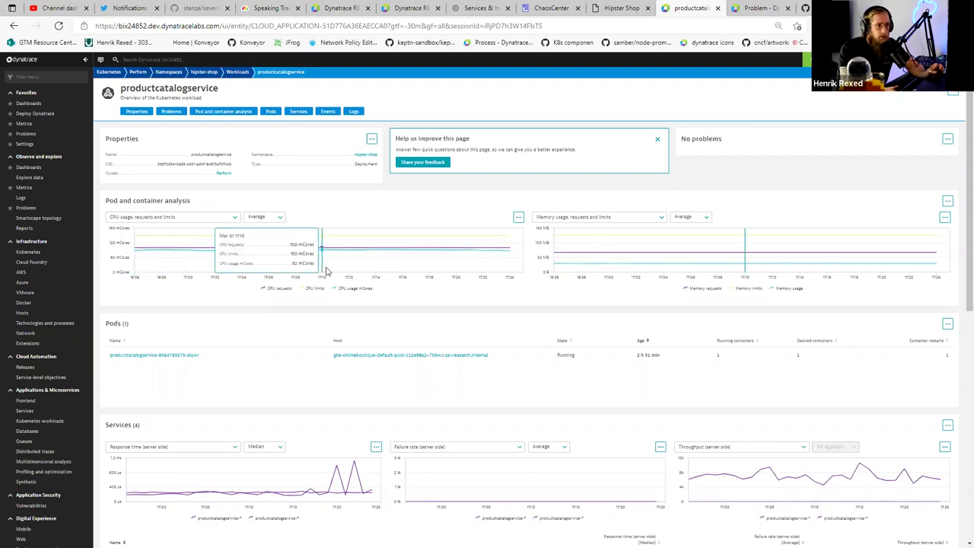
scroll(325, 283, "down", 2)
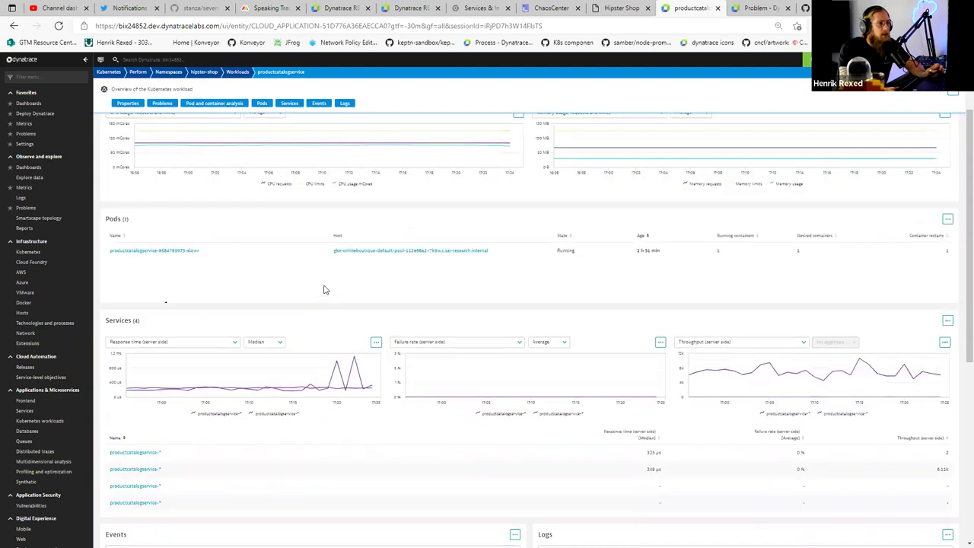
scroll(324, 289, "up", 1)
scroll(324, 289, "up", 1)
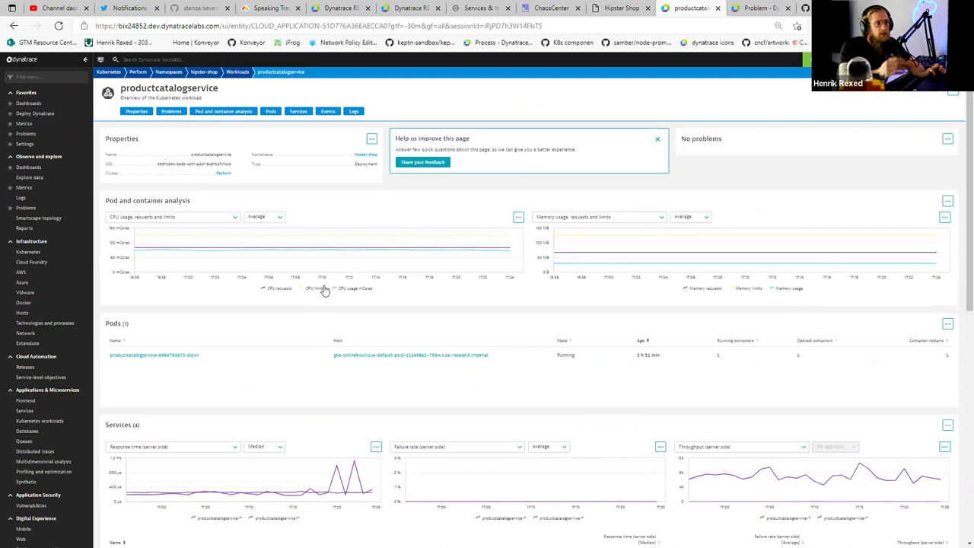
- Set the two pod and container analysis charts to CPU throttling and Memory usage % of limit
left_click(233, 219)
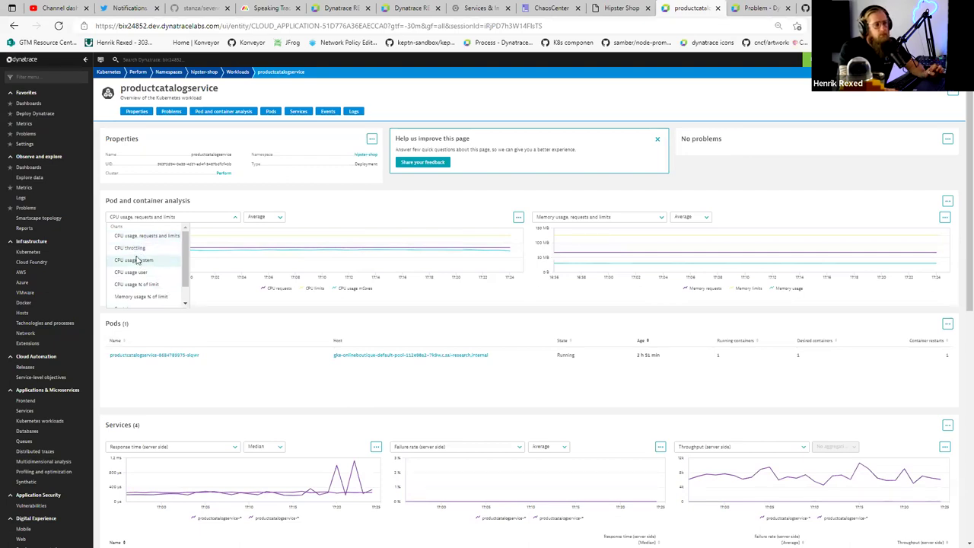
scroll(134, 293, "down", 1)
scroll(137, 274, "up", 1)
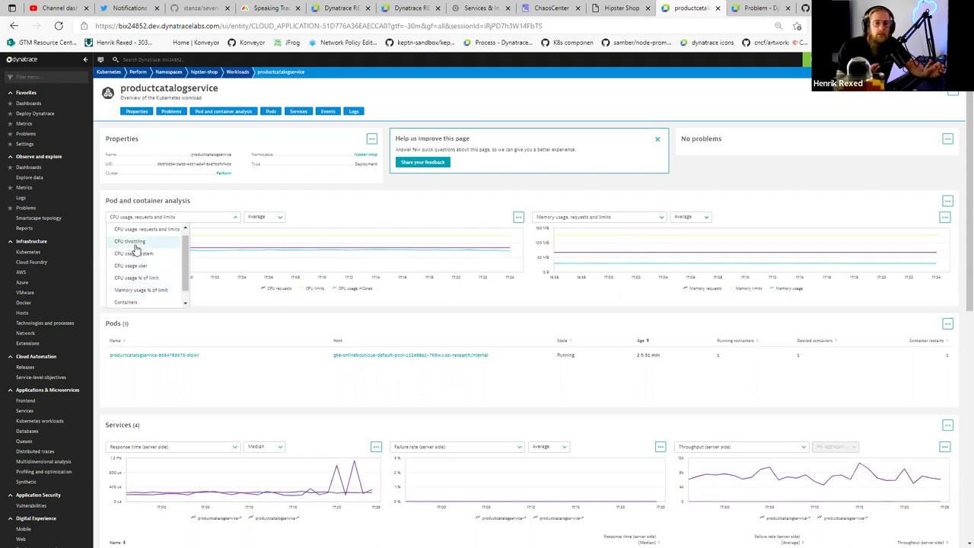
left_click(131, 241)
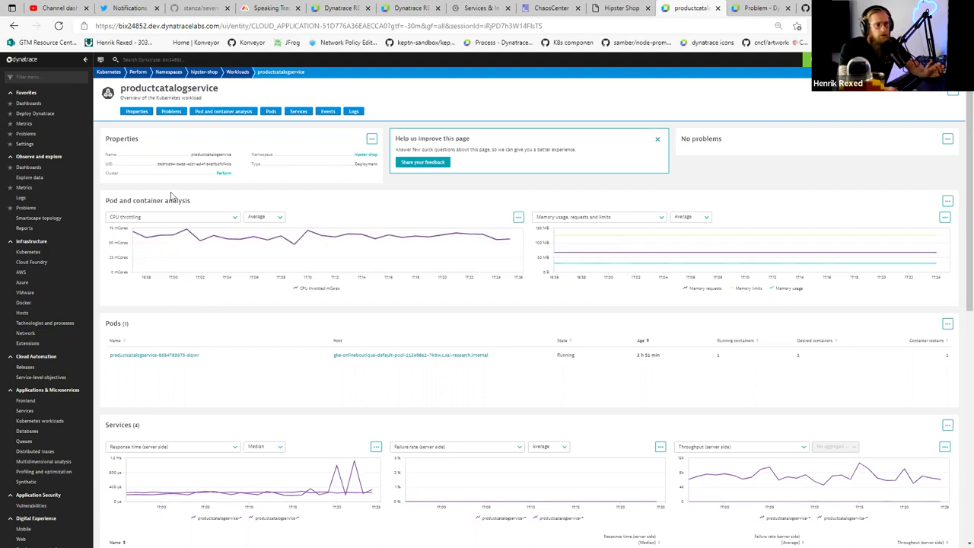
left_click(662, 218)
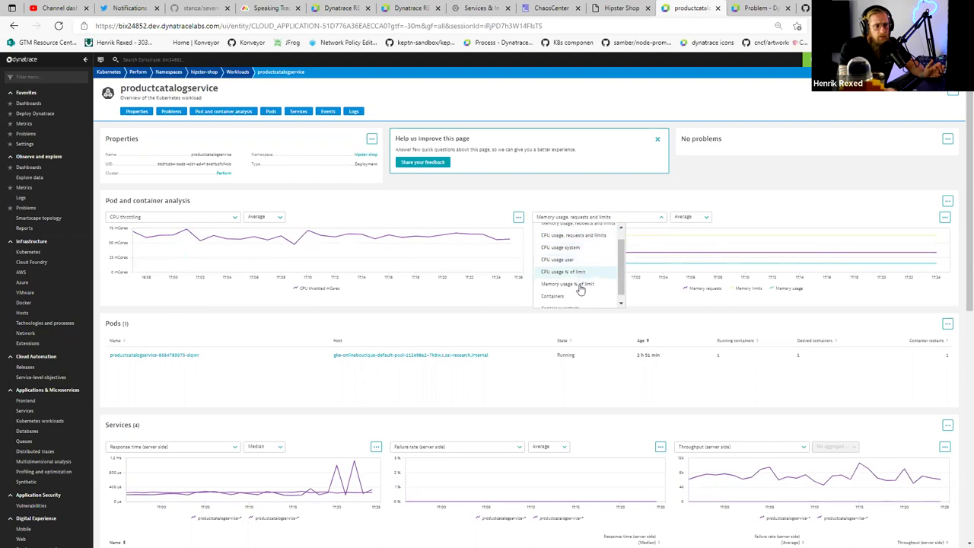
left_click(577, 290)
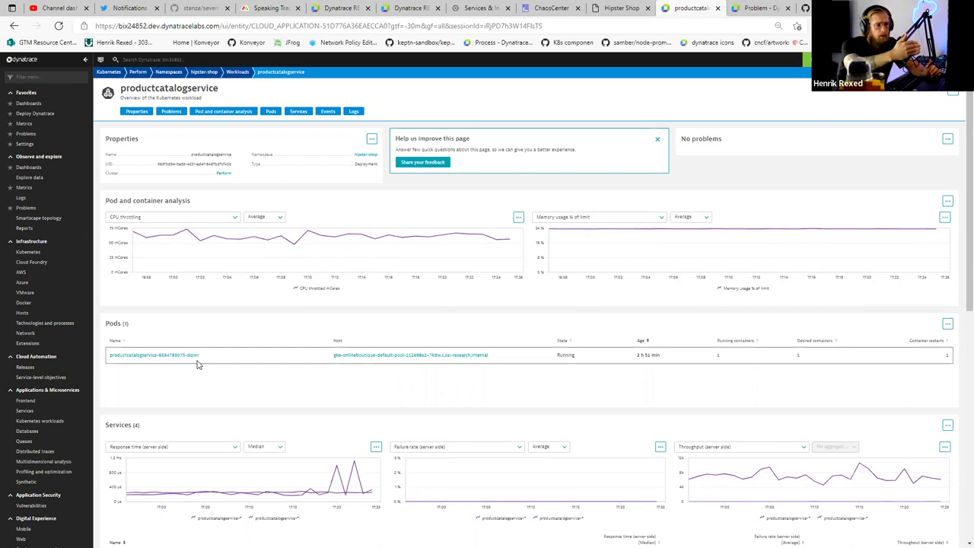
- Open the first service listed for productcatalogservice in a new tab and view its overview
scroll(197, 364, "down", 4)
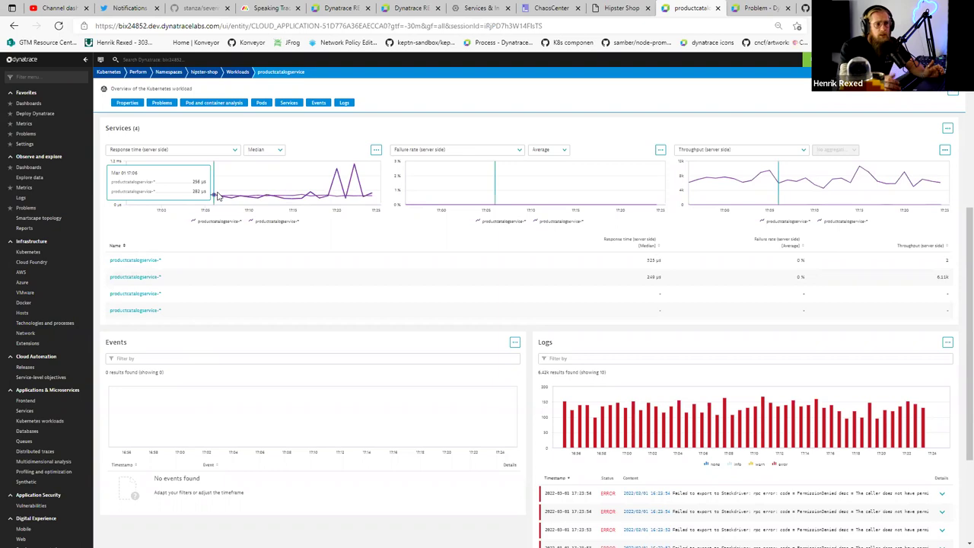
middle_click(151, 263)
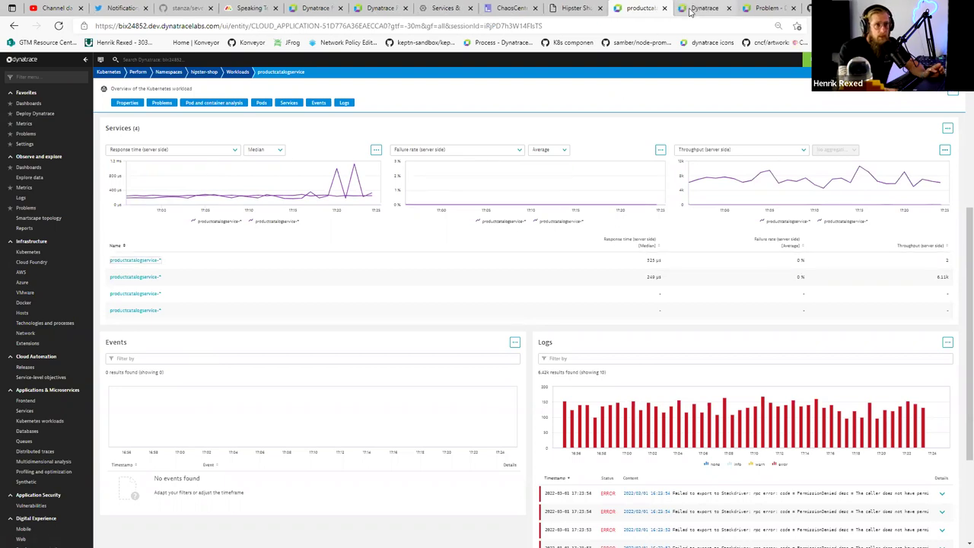
left_click(700, 8)
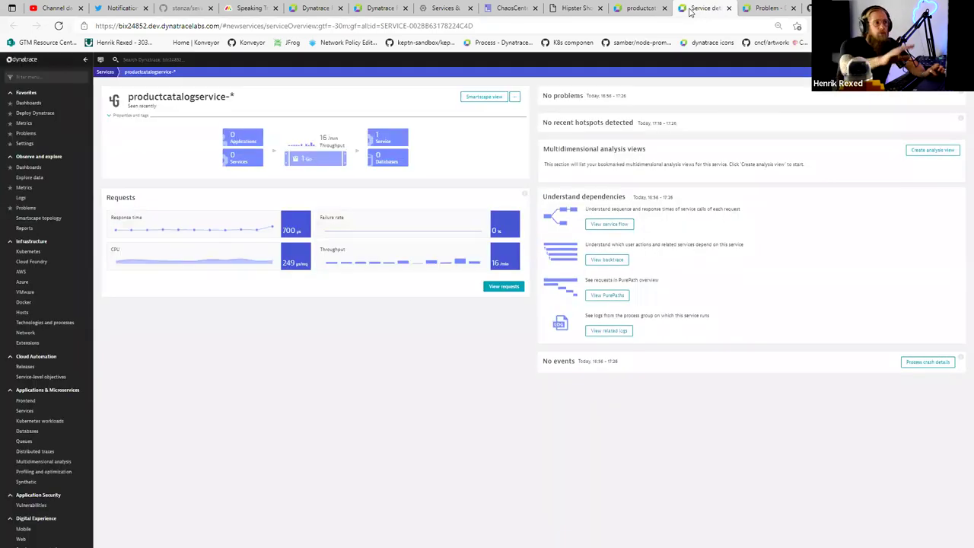
- Return to the productcatalogservice workload page and examine its logs, services and container charts
left_click(636, 7)
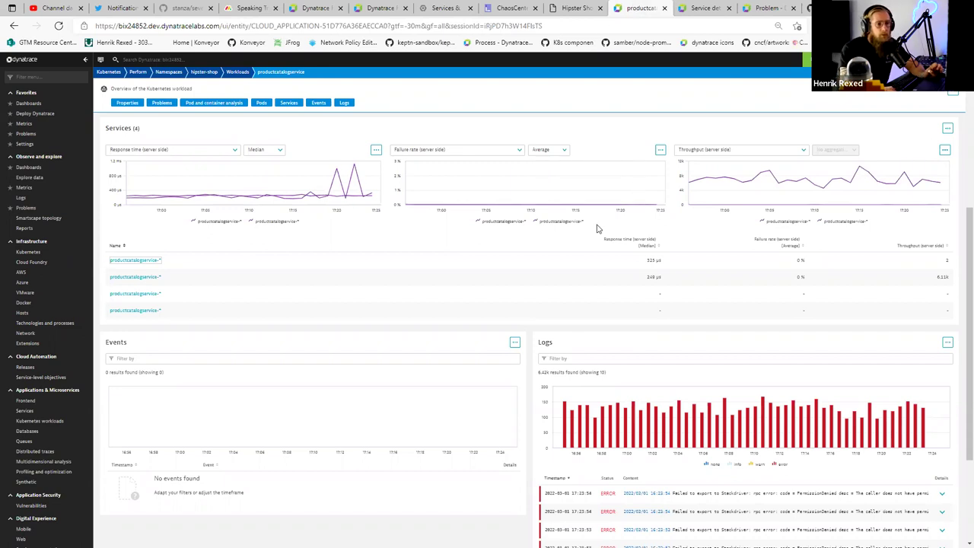
scroll(597, 226, "down", 2)
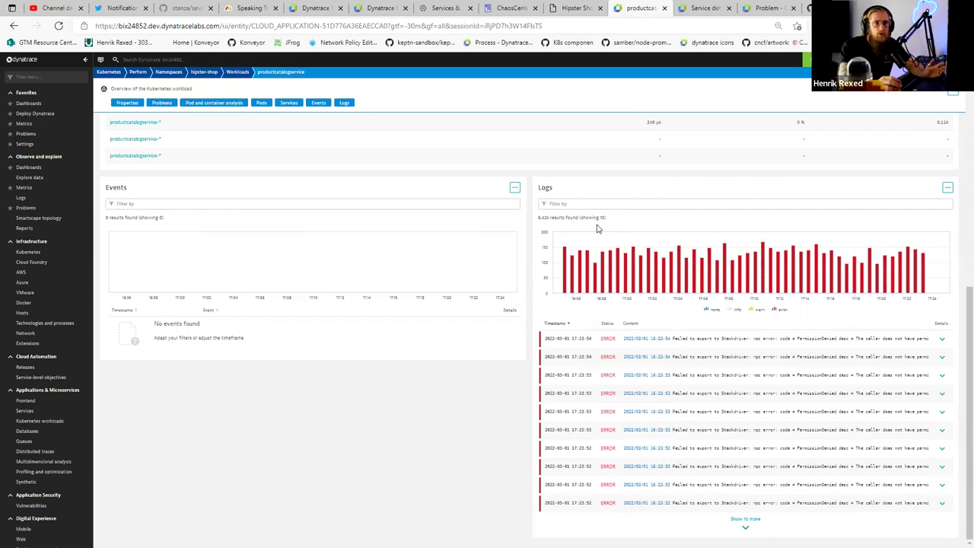
scroll(622, 304, "up", 4)
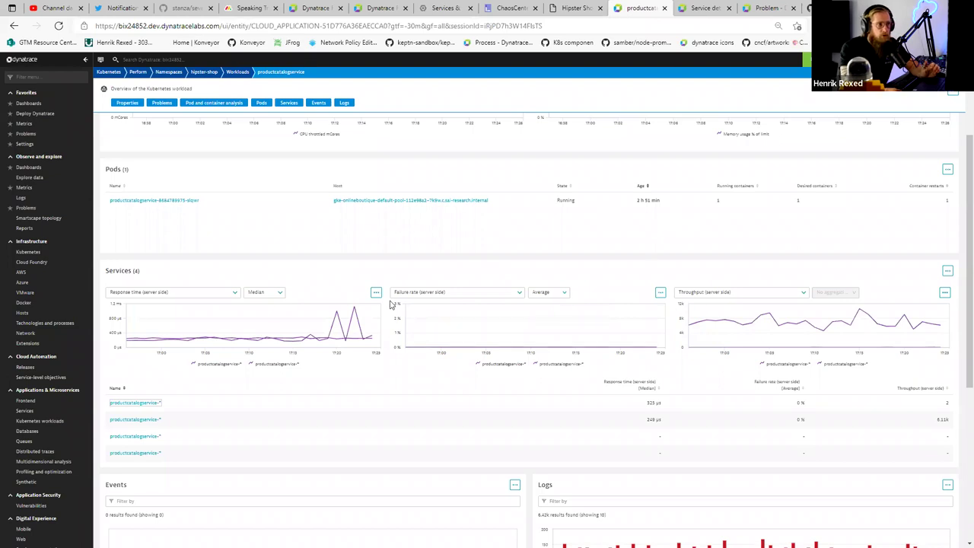
scroll(406, 220, "up", 2)
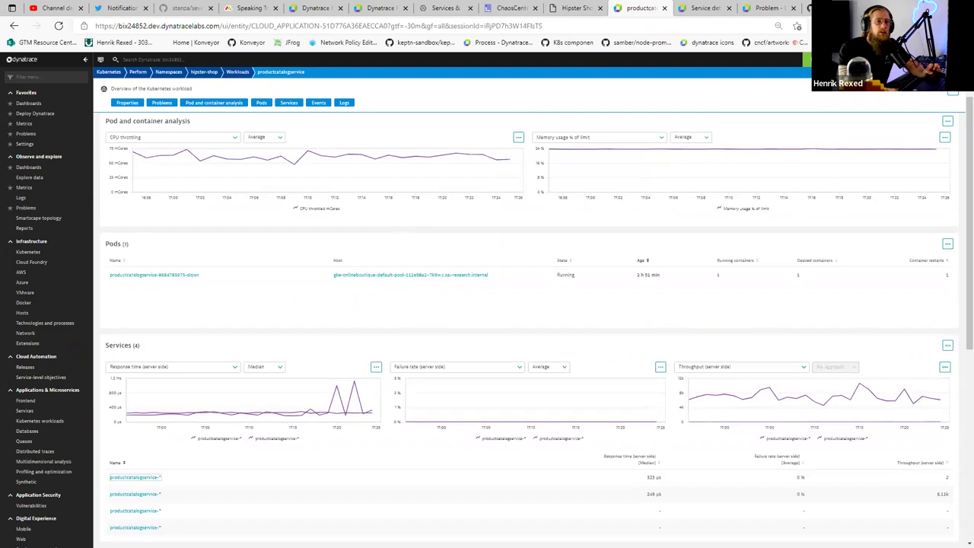
- Set the timeframe of the productcatalogservice workload page to the last 2 hours
left_click(860, 60)
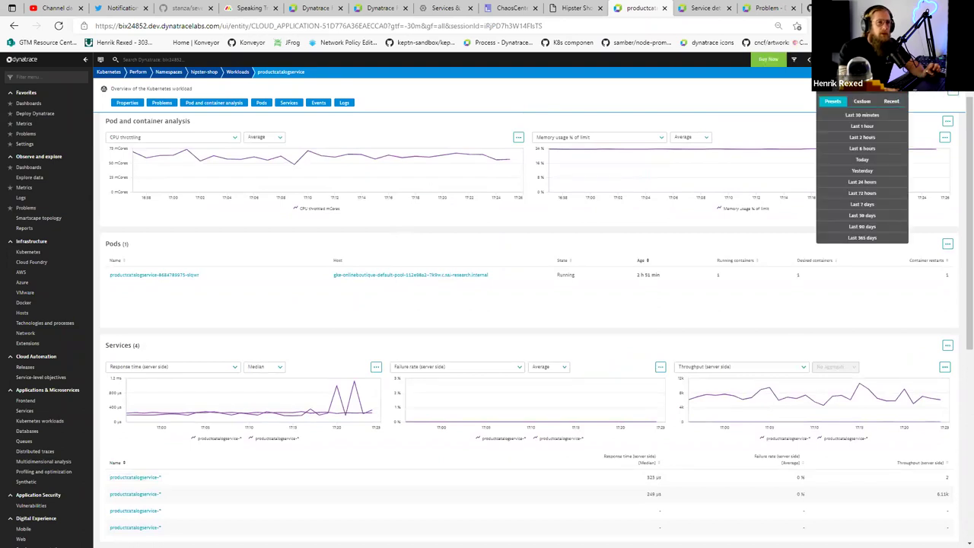
left_click(862, 137)
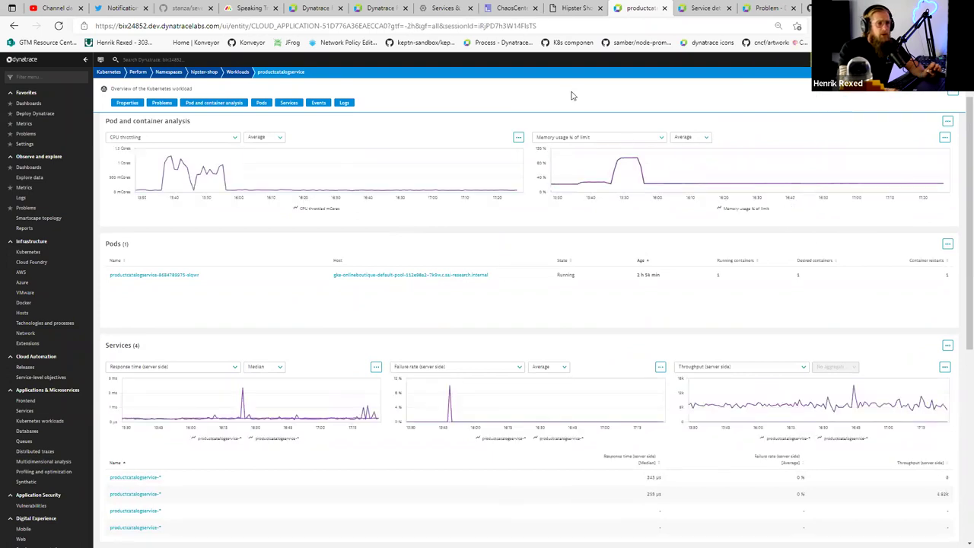
- Switch to the open problem report and review its impacted FrontendService, root cause and visual resolution path
left_click(767, 10)
scroll(532, 167, "down", 2)
scroll(509, 175, "down", 2)
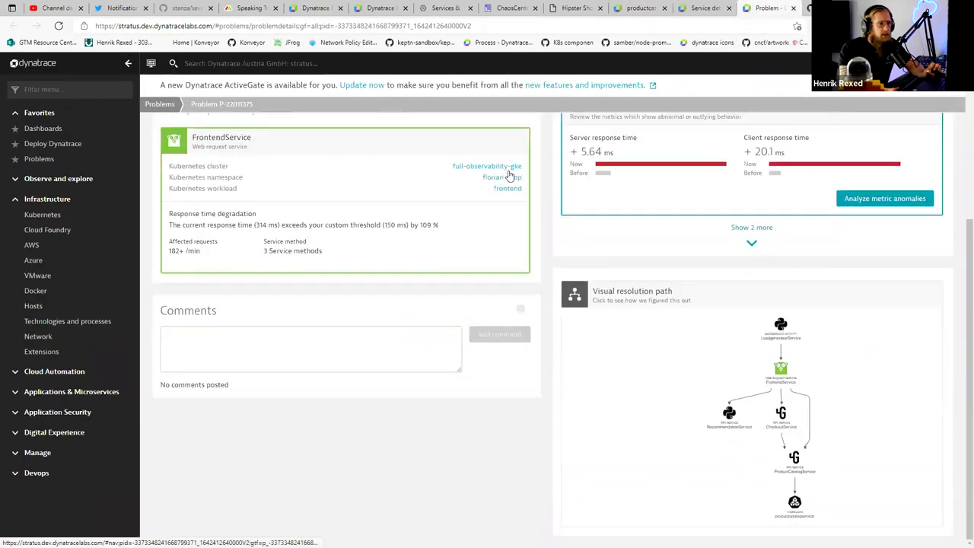
scroll(481, 219, "up", 1)
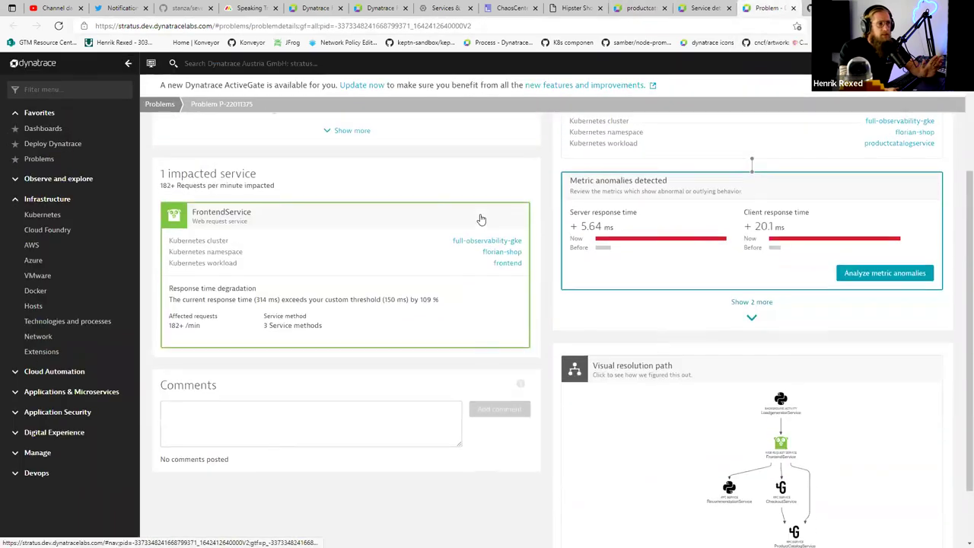
scroll(481, 219, "up", 1)
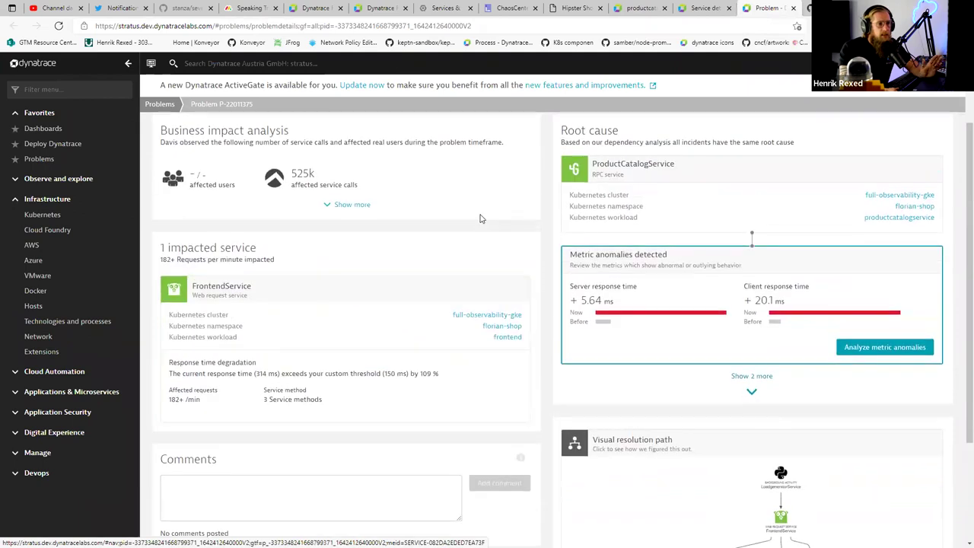
scroll(345, 282, "down", 1)
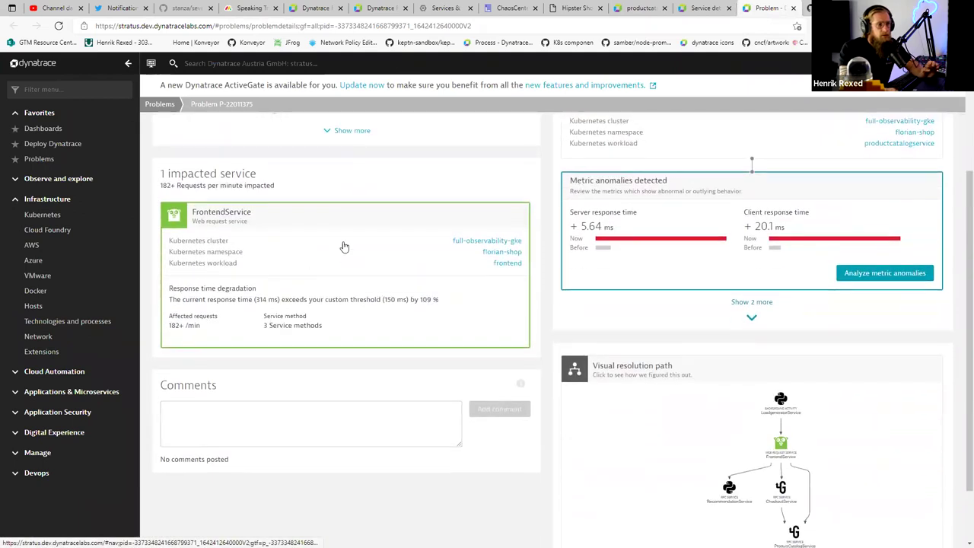
scroll(426, 281, "down", 1)
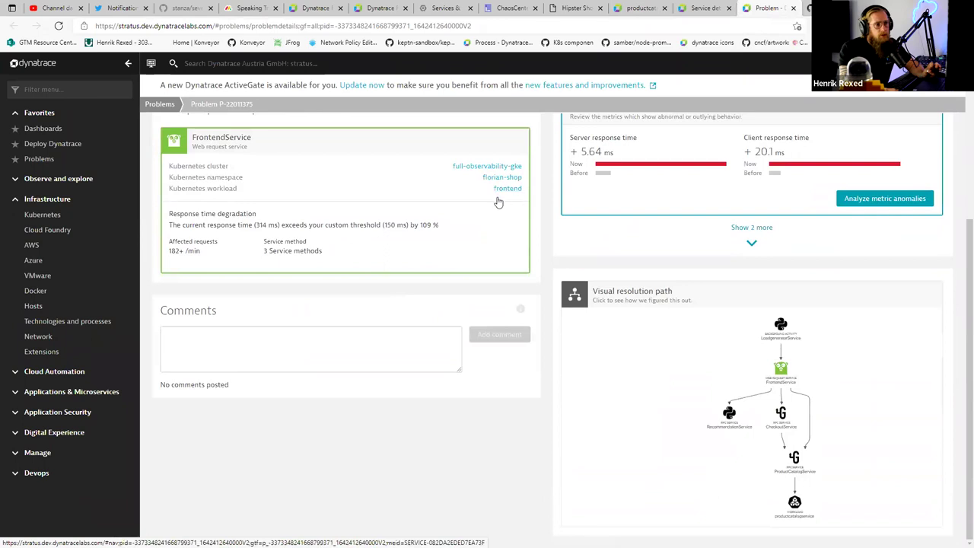
scroll(502, 411, "up", 3)
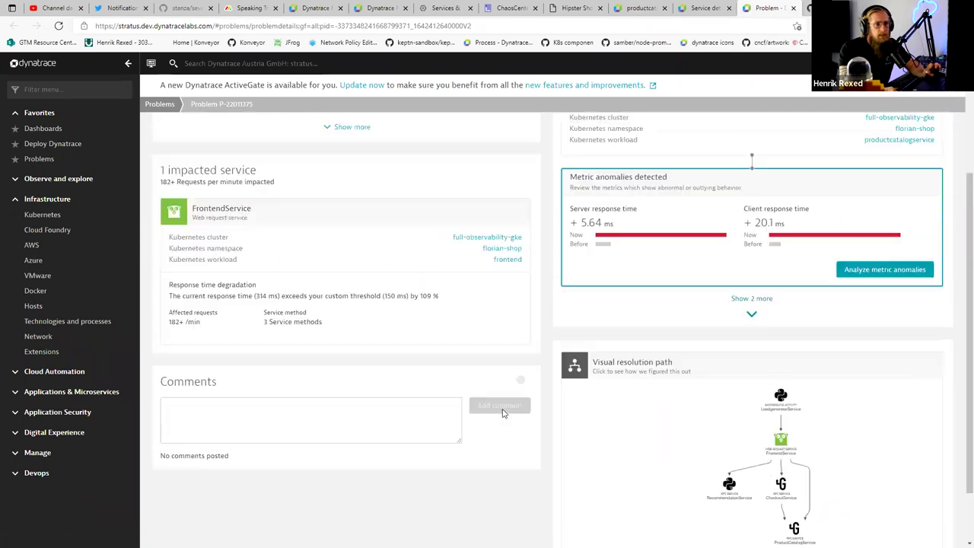
scroll(624, 259, "down", 1)
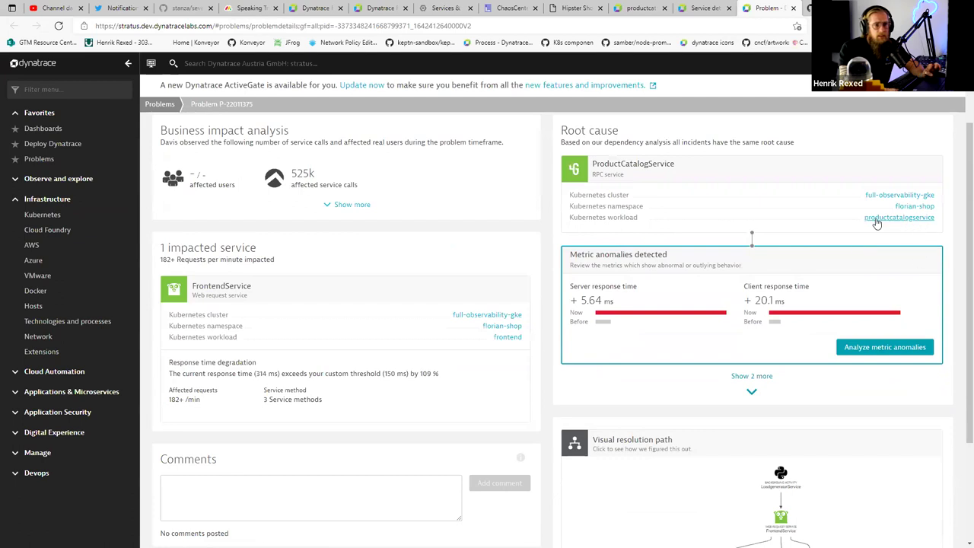
- Expand the two additional root cause entries and highlight the CPU throttled mCores anomaly of the productcatalogservice workload
left_click(752, 392)
scroll(752, 396, "down", 1)
scroll(751, 395, "down", 3)
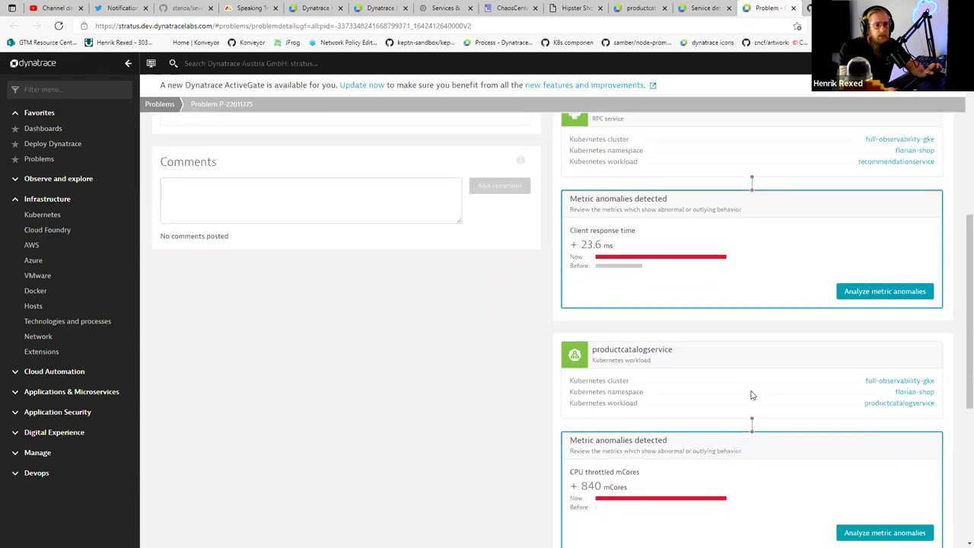
scroll(723, 395, "down", 2)
left_click_drag(571, 323, 628, 342)
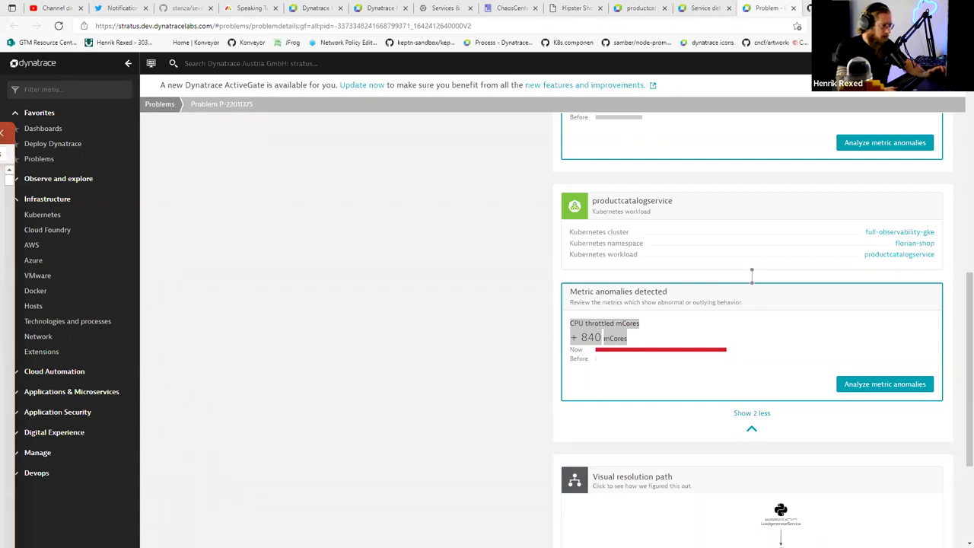
- Switch to the slide presentation and advance to the slide about the main alerts for Kubernetes
key("alt+Tab")
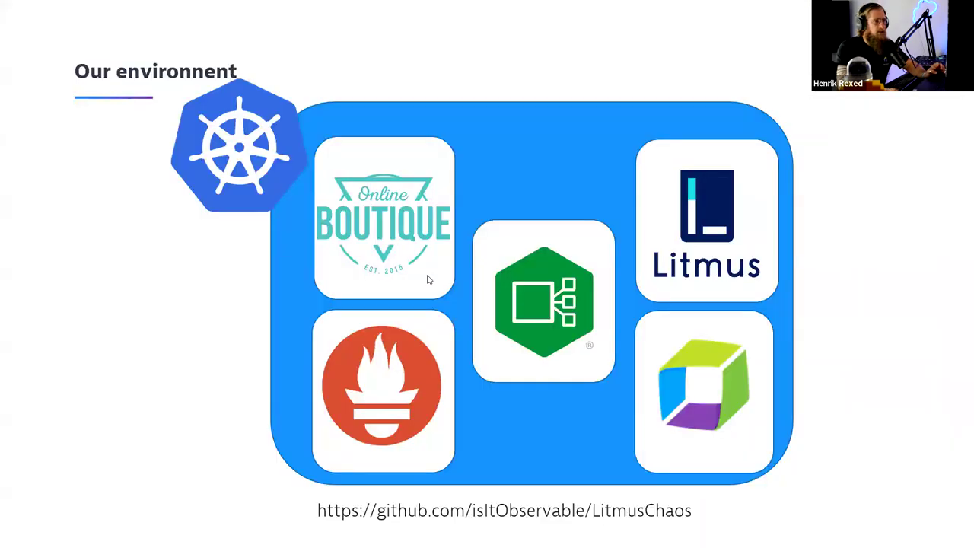
key("Right")
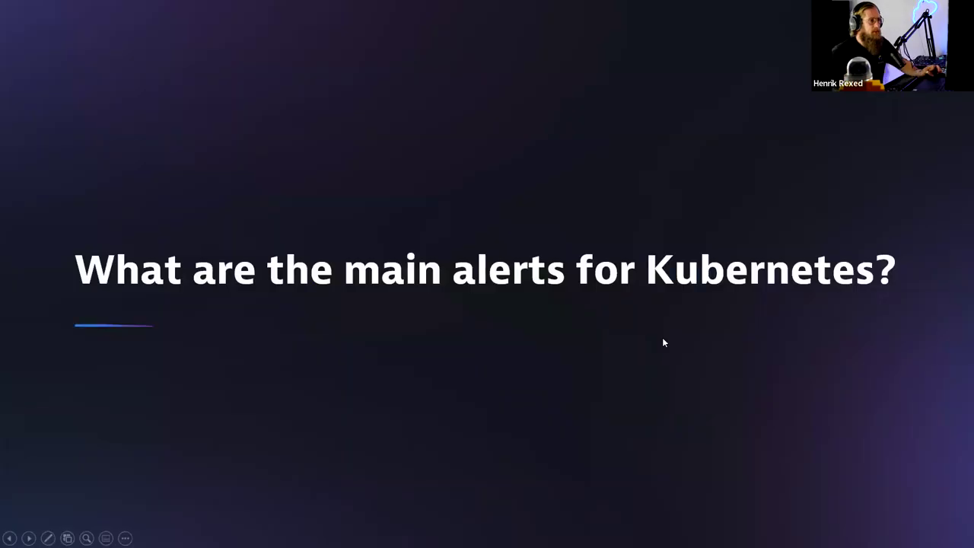
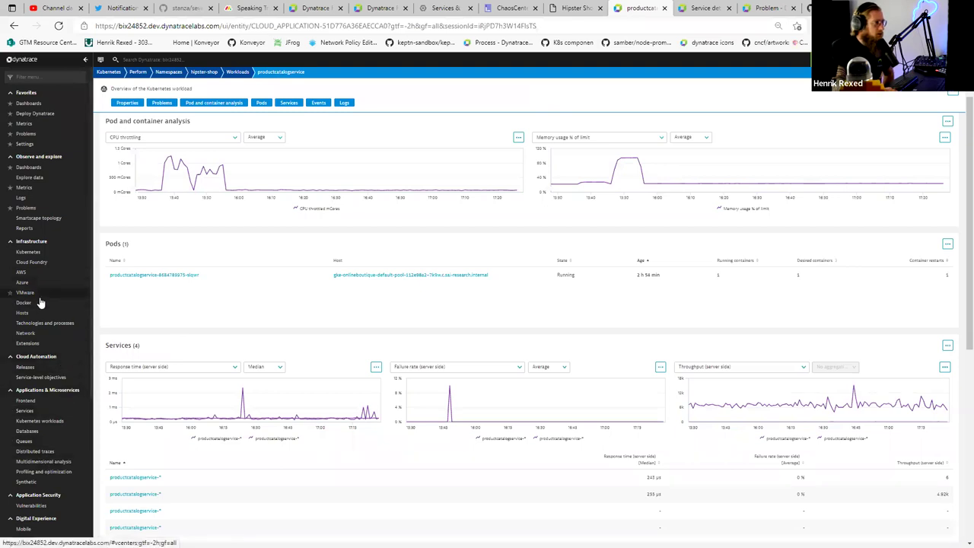
- Open the Log Viewer from the productcatalogservice workload page and filter the logs to event type k8s
scroll(41, 315, "down", 3)
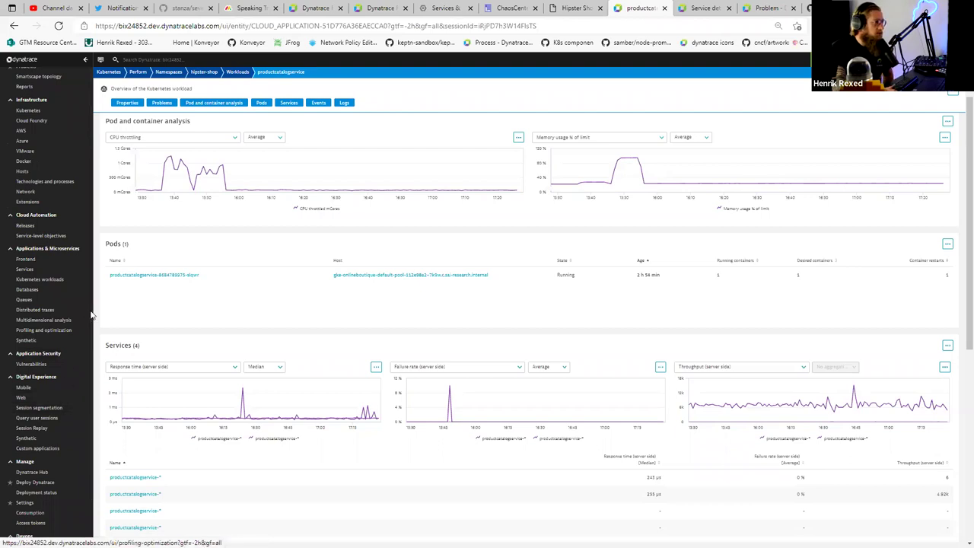
scroll(35, 435, "down", 1)
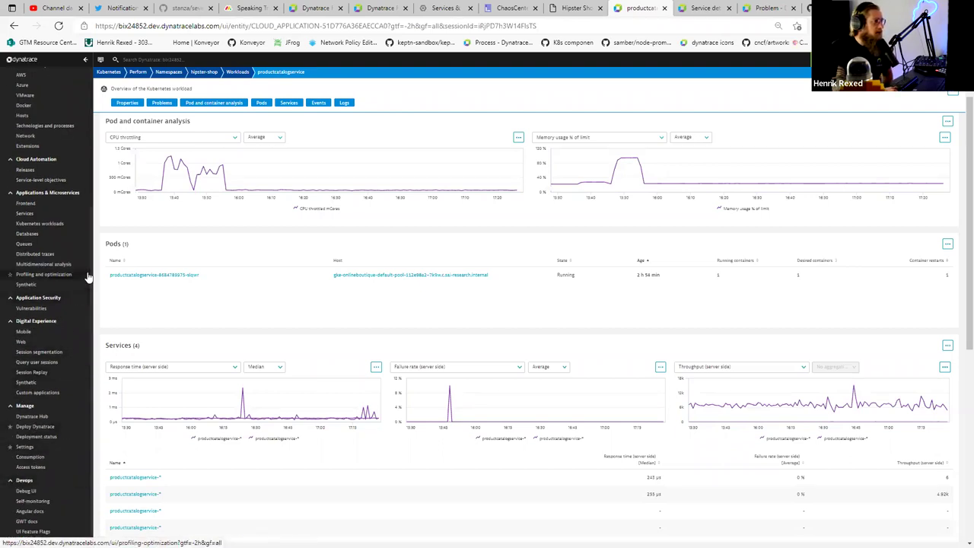
scroll(48, 200, "up", 4)
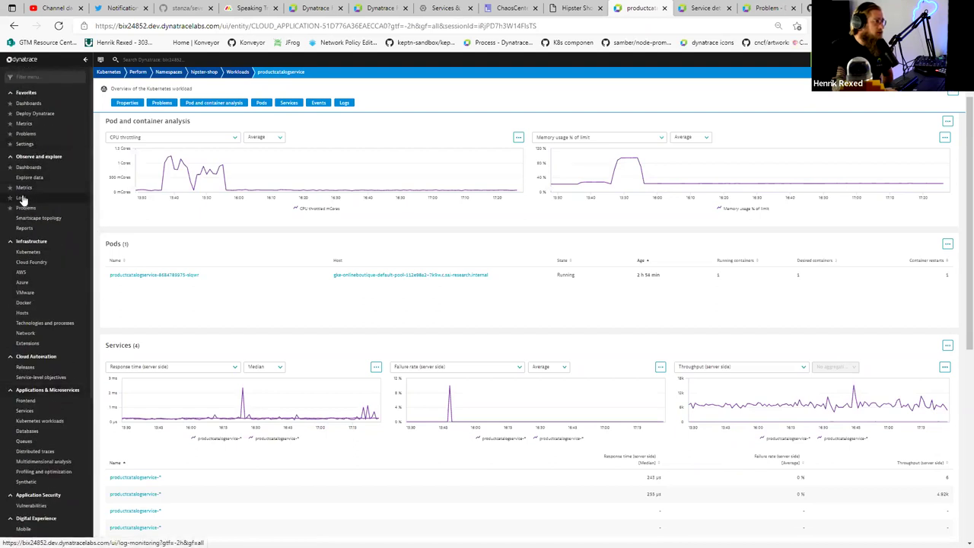
left_click(21, 198)
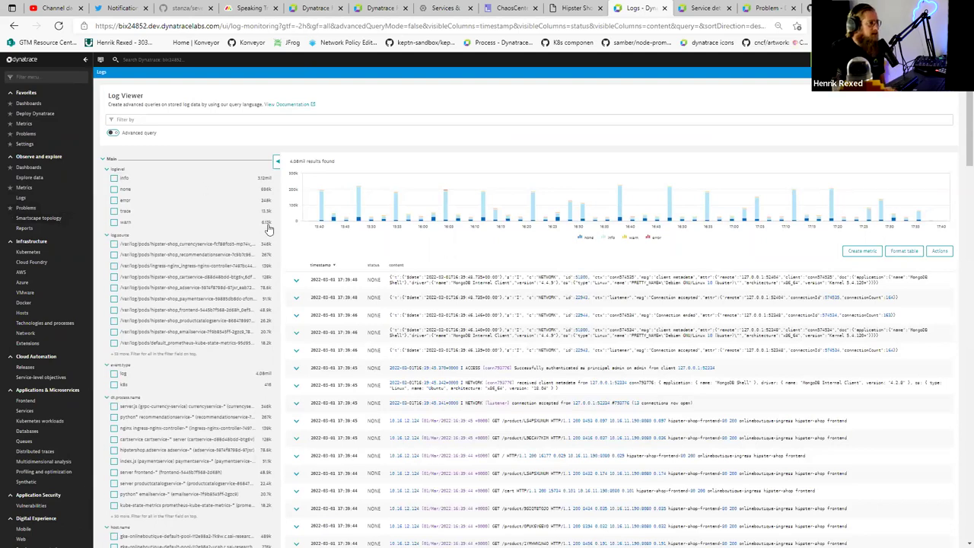
scroll(204, 257, "down", 1)
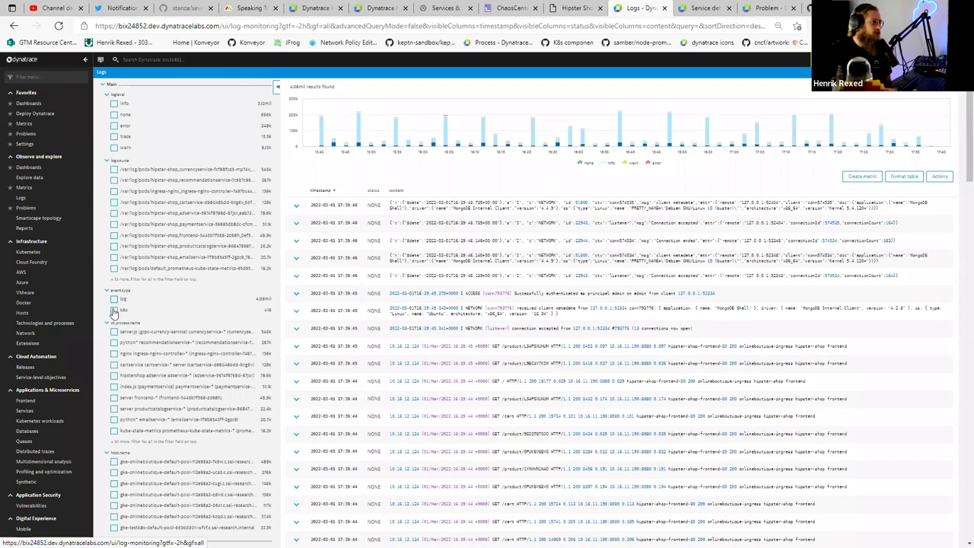
left_click(114, 311)
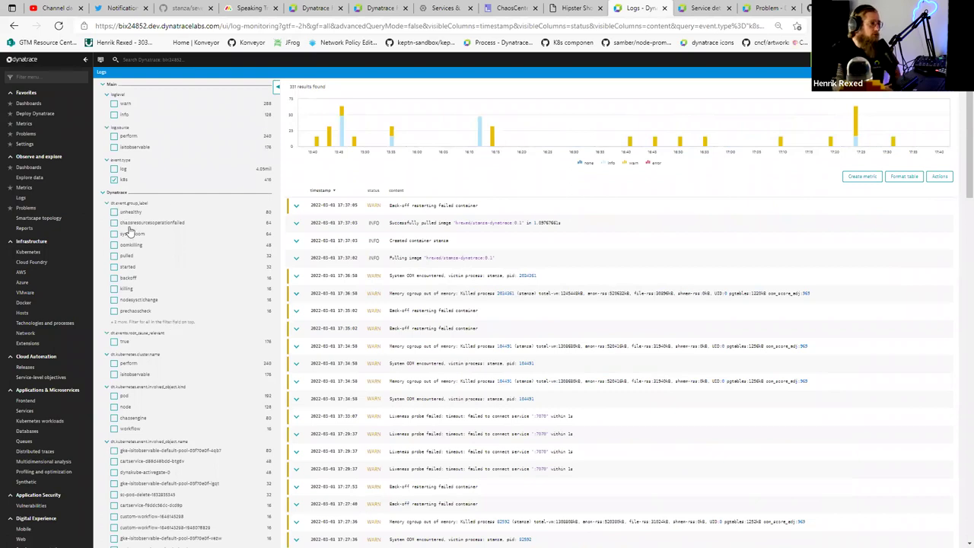
- Narrow the k8s logs to the oomkilling event group label and review the matching records and attributes
scroll(129, 232, "down", 1)
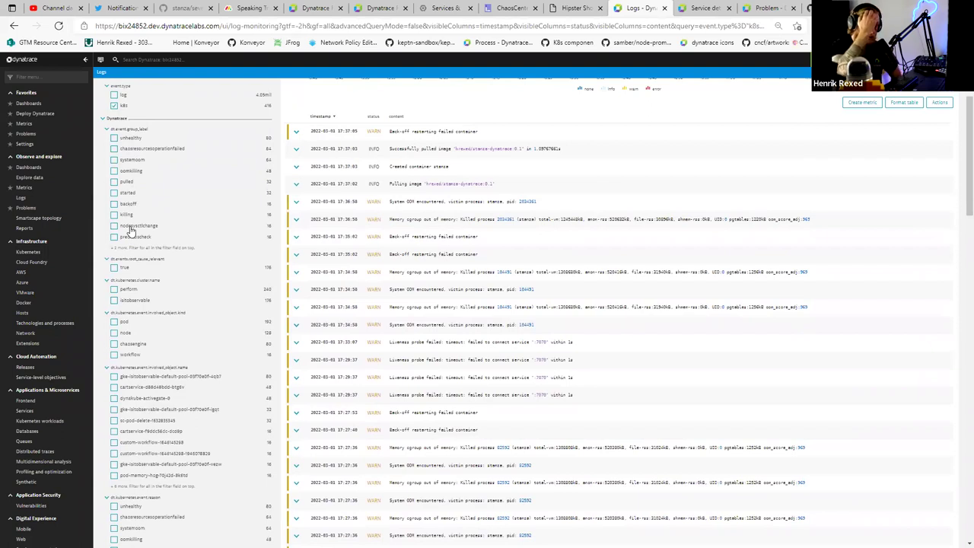
left_click(131, 172)
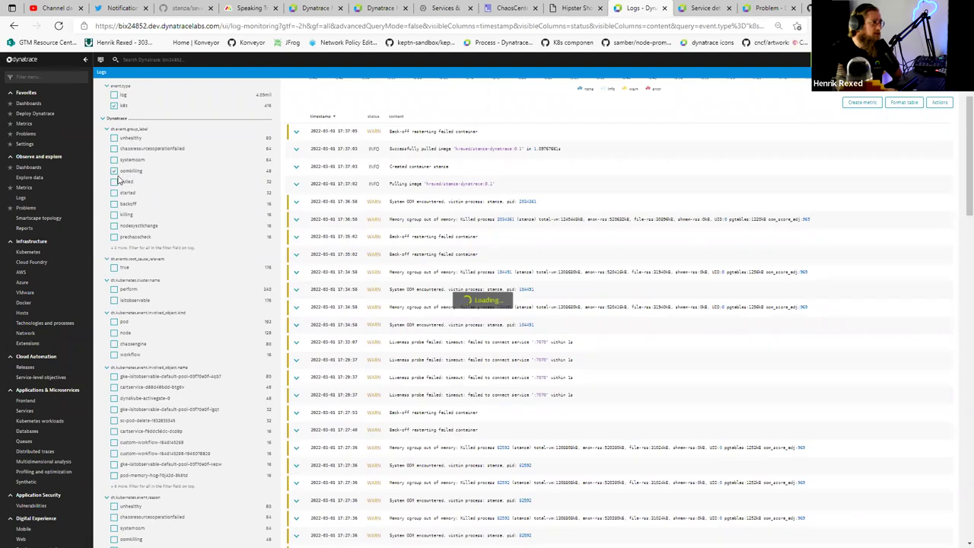
scroll(663, 250, "up", 3)
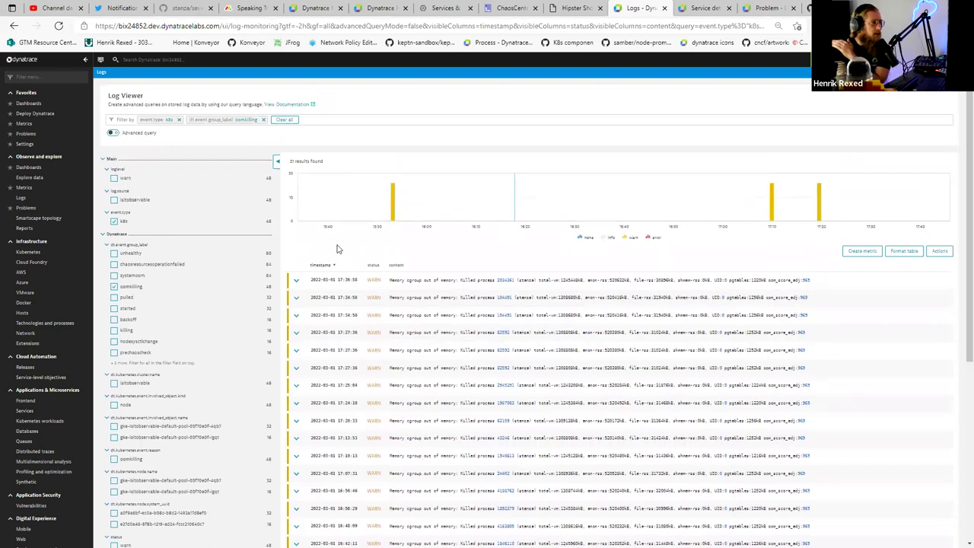
scroll(143, 335, "down", 3)
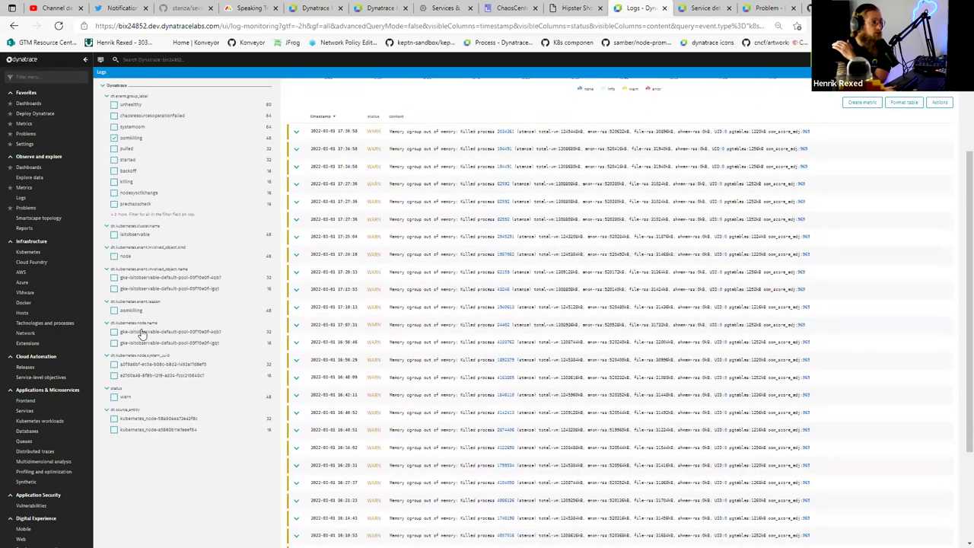
scroll(487, 350, "up", 3)
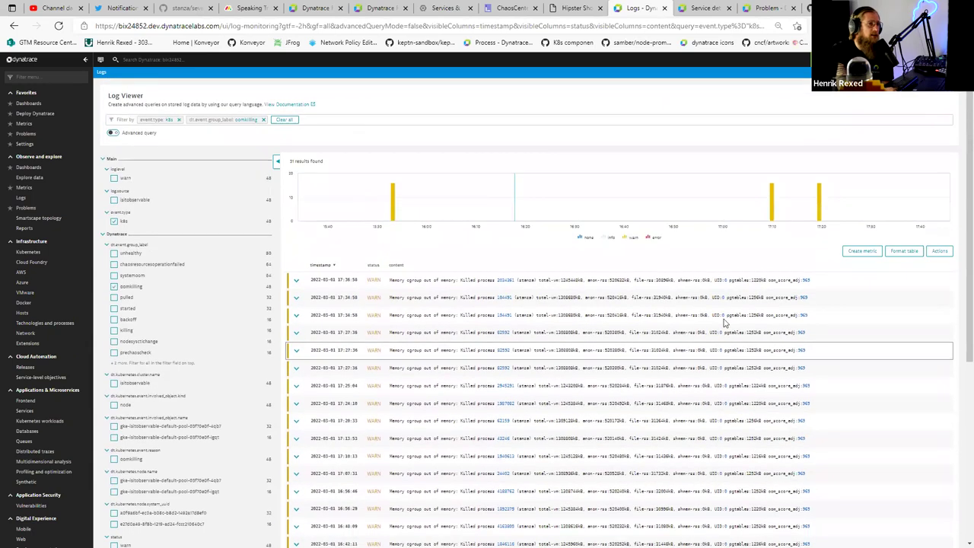
- Create a log metric from the filtered query with the key log.kubernetes.event.oomkill
left_click(862, 252)
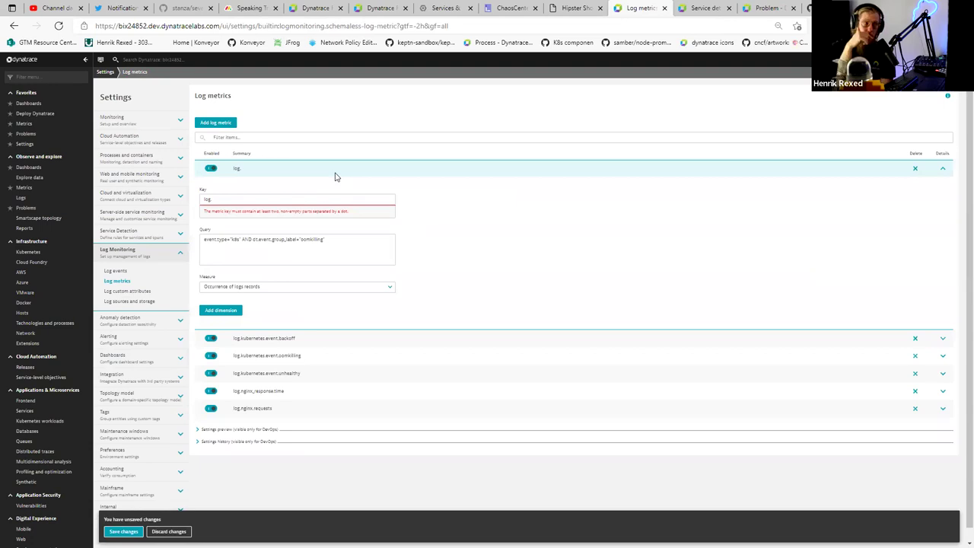
left_click_drag(242, 199, 182, 199)
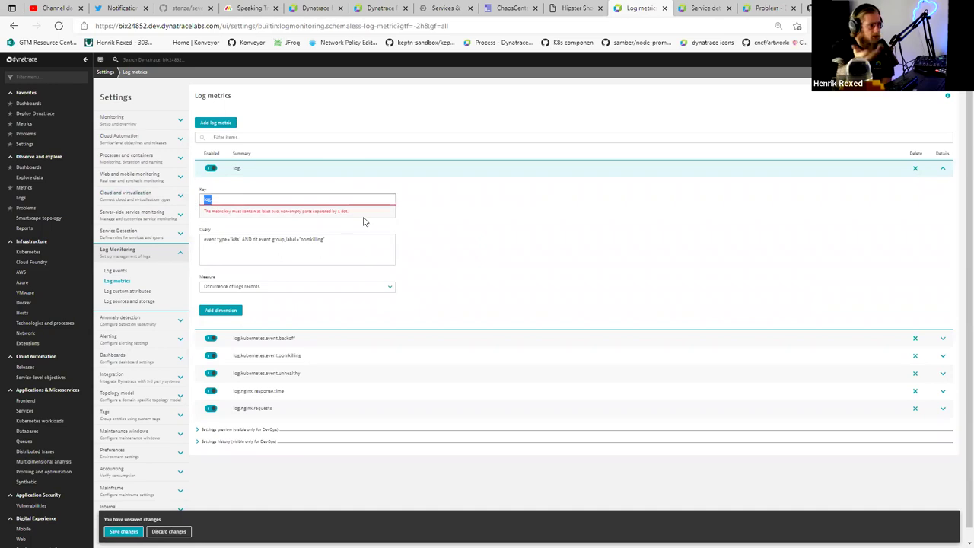
type("log.kubernetes.")
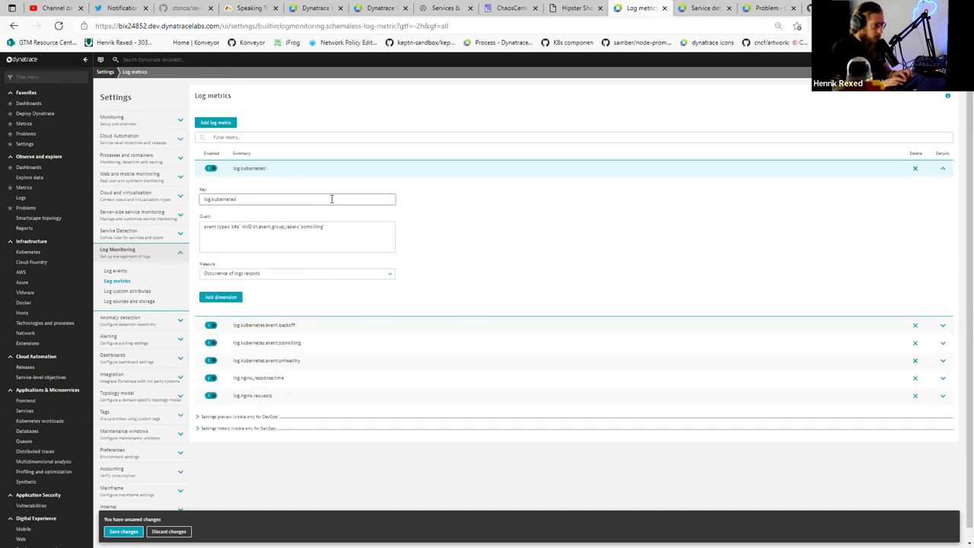
type("event.")
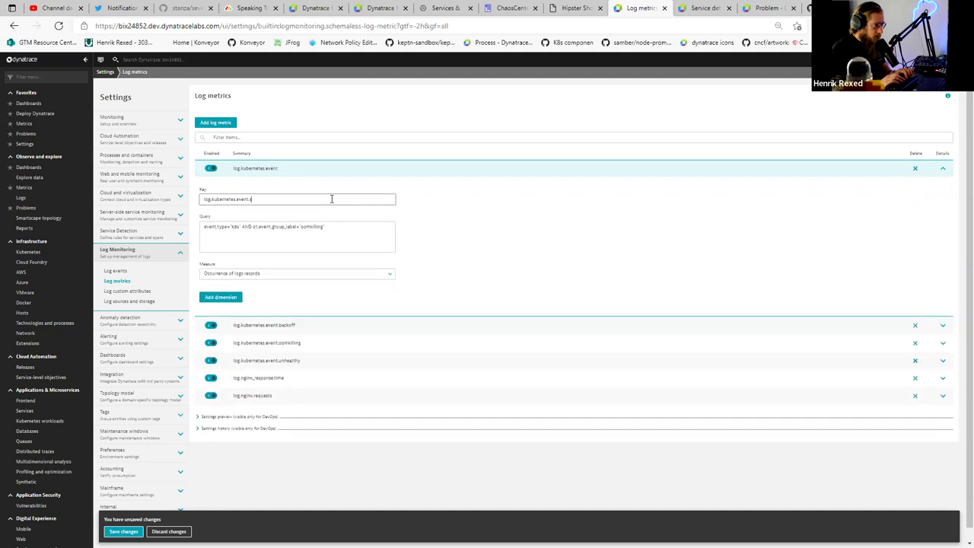
type("oomkill")
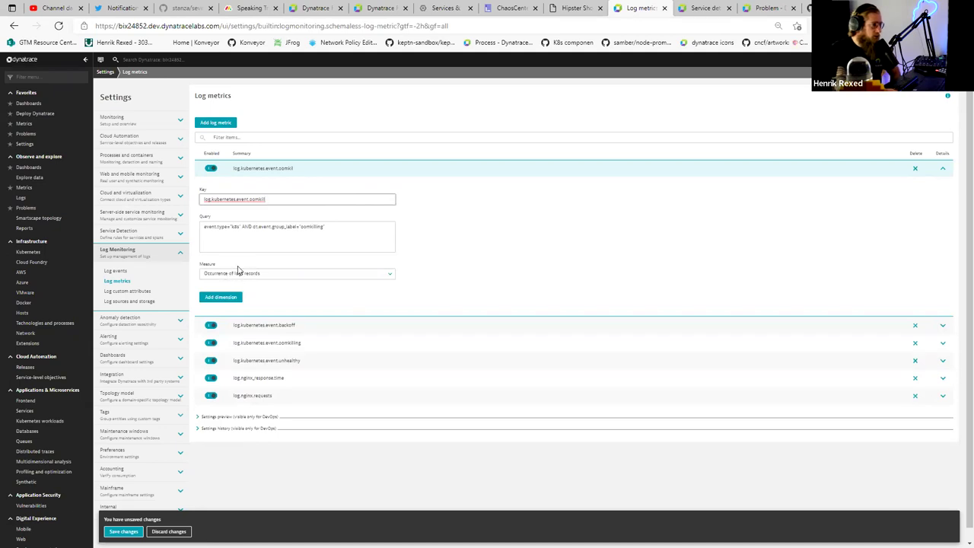
- Add a dimension to the oomkill log metric and search its available attributes for "pod"
left_click(216, 300)
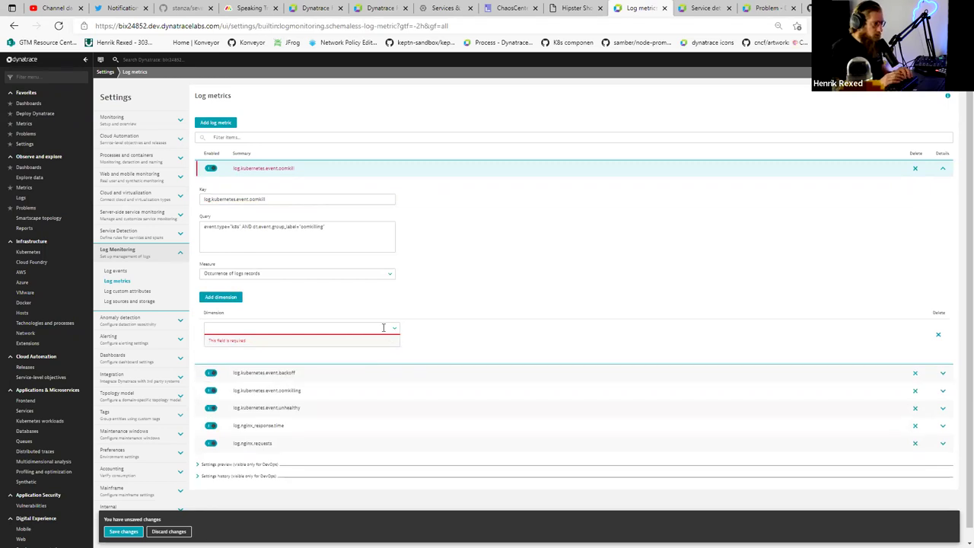
left_click(383, 327)
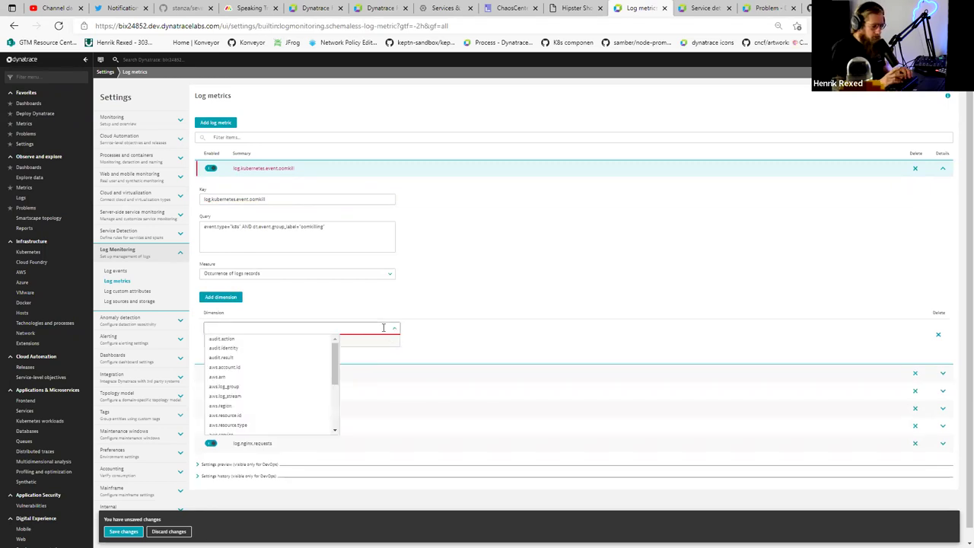
type("pod")
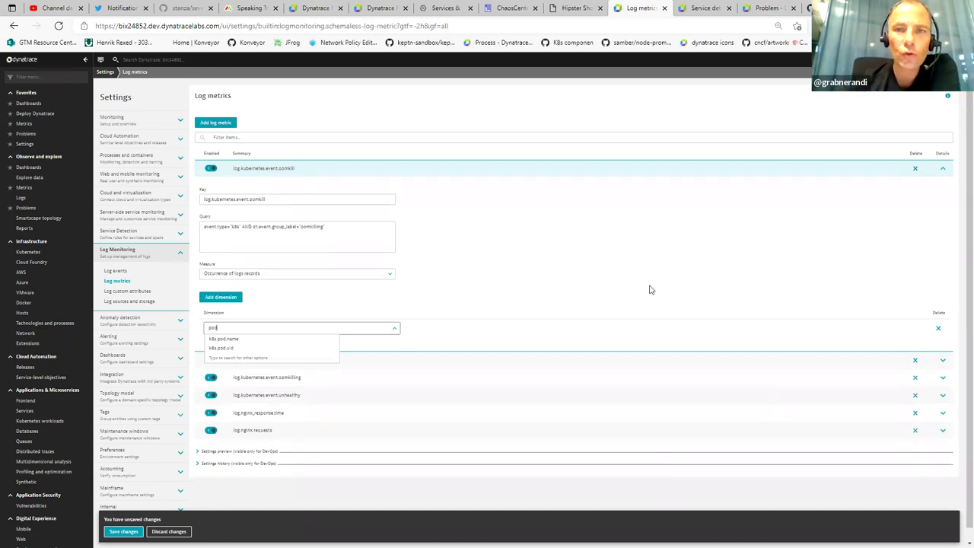
- Set the page zoom to 80% to make the log metric settings easier to read
key("ctrl+plus")
key("ctrl+plus")
key("ctrl+plus")
key("ctrl+plus")
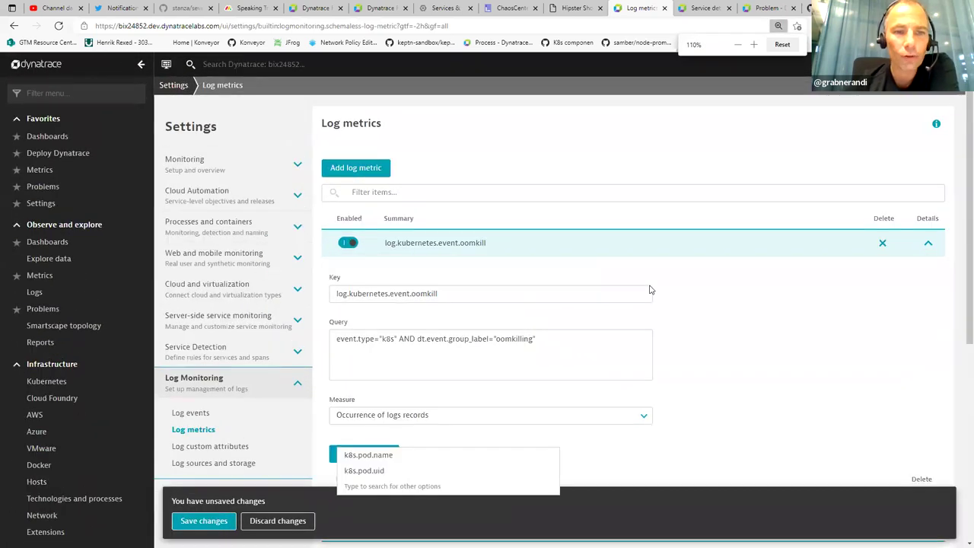
key("ctrl+minus")
key("ctrl+minus")
key("ctrl+minus")
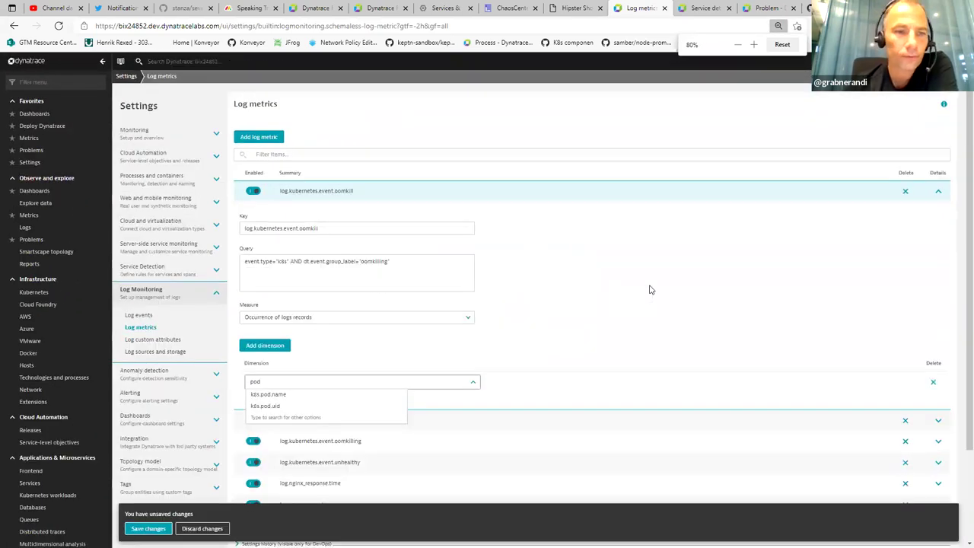
- Set the new dimension of the oomkill log metric to k8s.pod.name
scroll(605, 283, "down", 3)
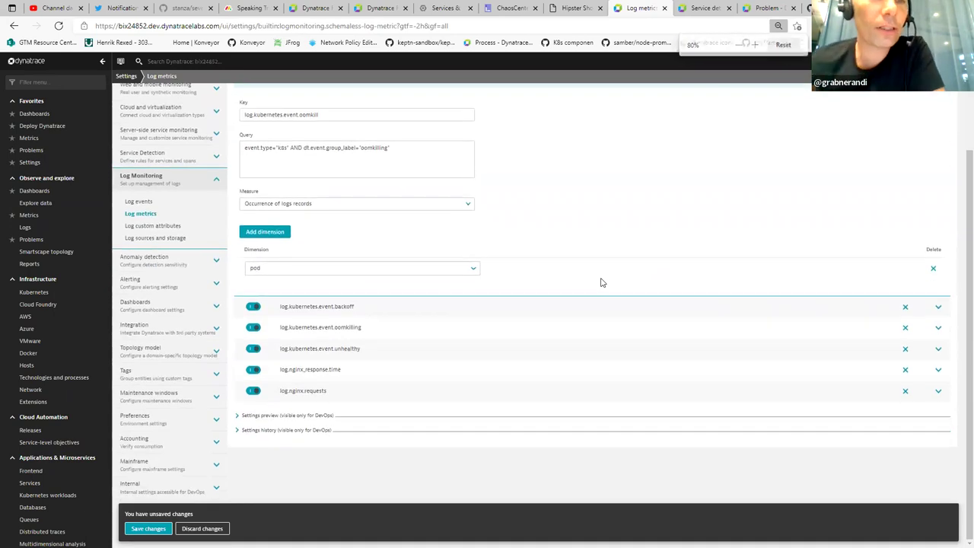
left_click(272, 268)
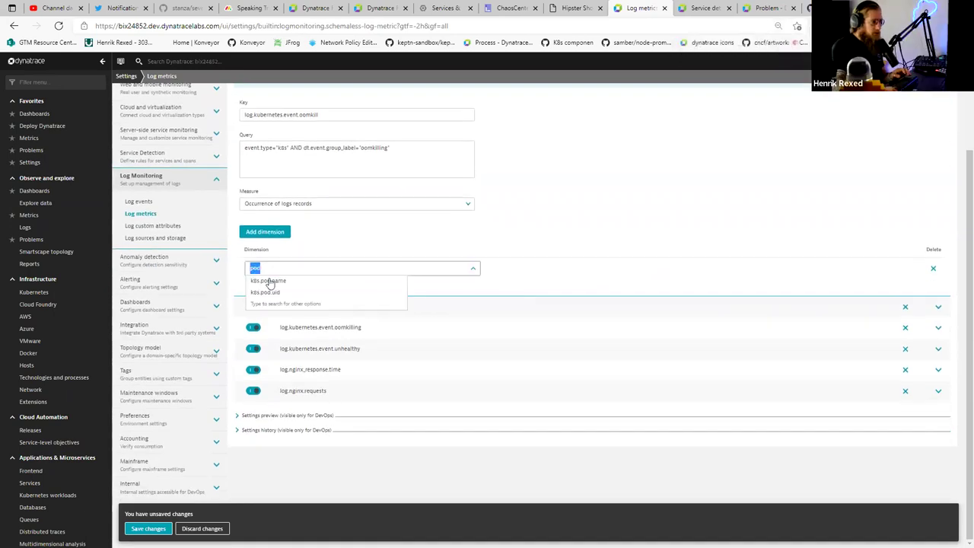
left_click(269, 281)
- Add a second dimension to the oomkill log metric and set it to dt.entity.cloud_application_namespace
left_click(251, 236)
left_click(270, 267)
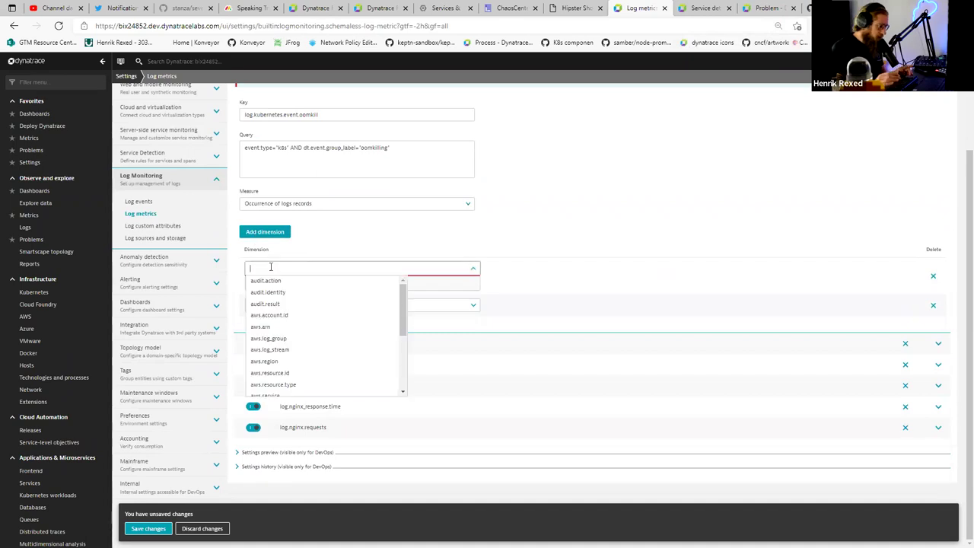
type("serbv")
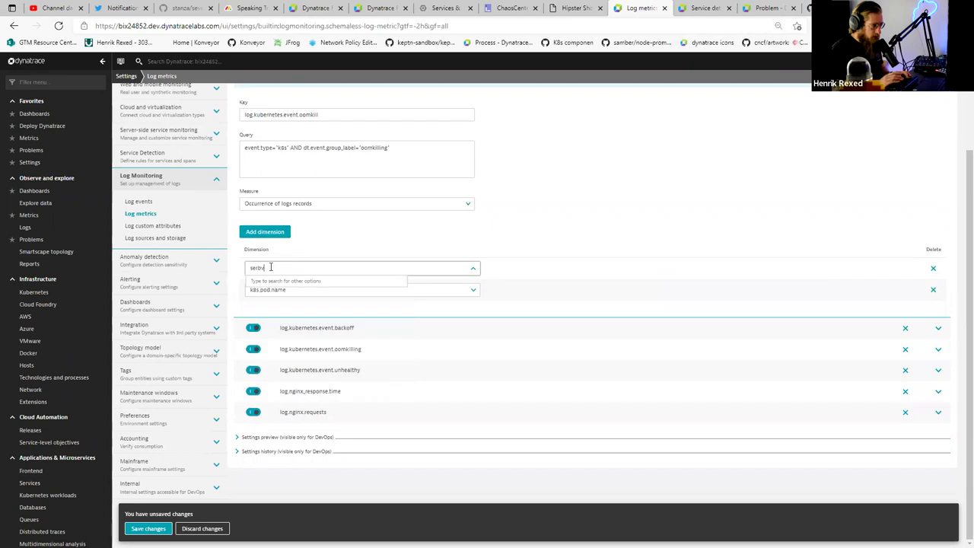
key("BackSpace")
type("vice")
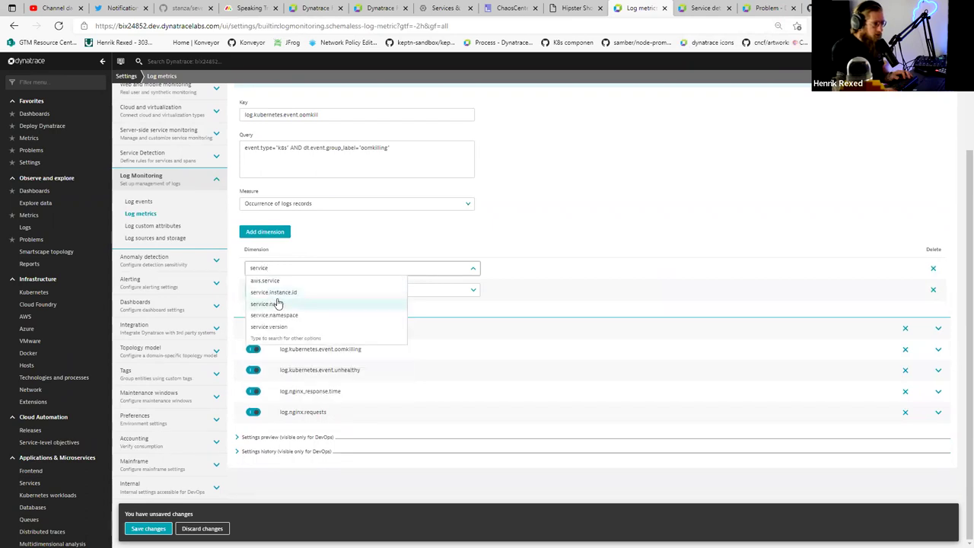
left_click_drag(282, 268, 211, 262)
key("BackSpace")
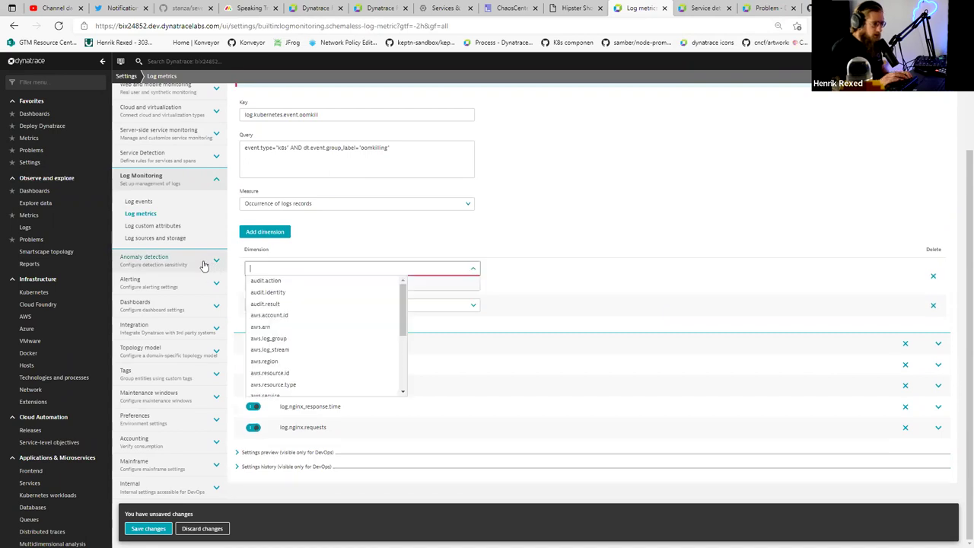
type("namespace")
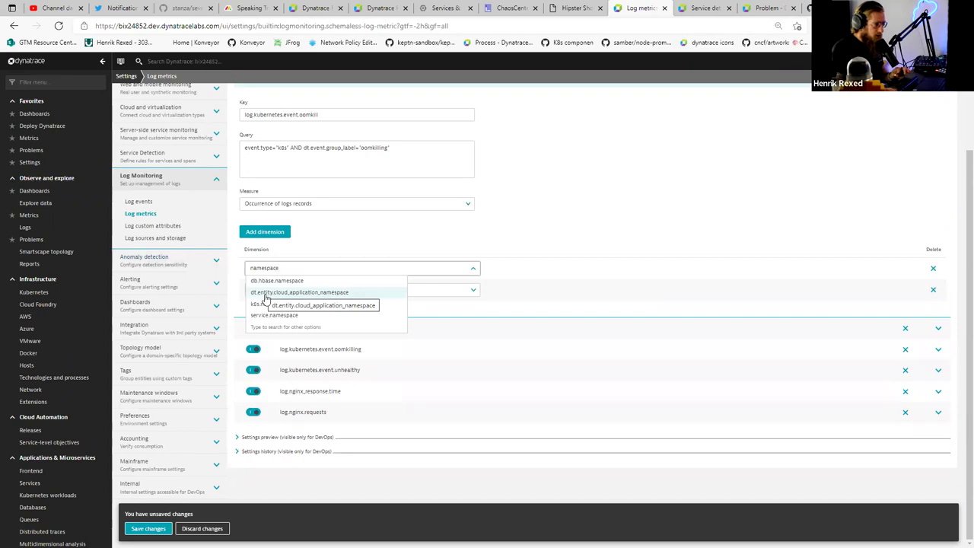
left_click(266, 294)
- Add a third dimension to the oomkill log metric and set it to dt.entity.kubernetes_cluster
left_click(270, 235)
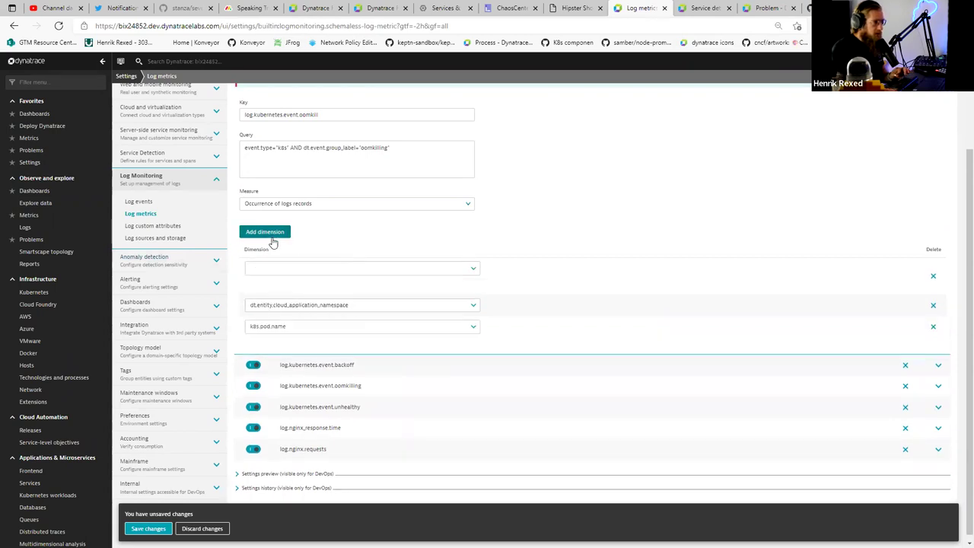
left_click(269, 268)
type("clu")
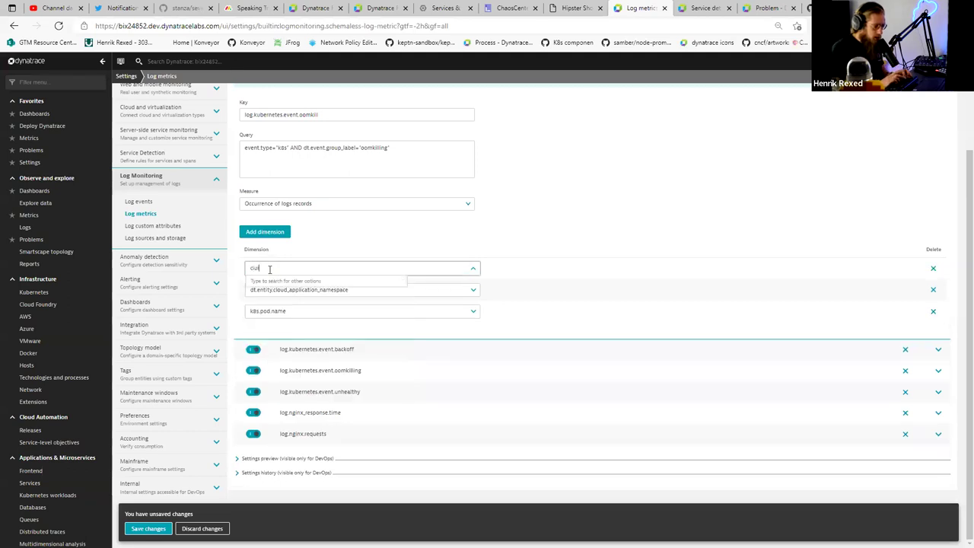
type("s")
key("ctrl+a")
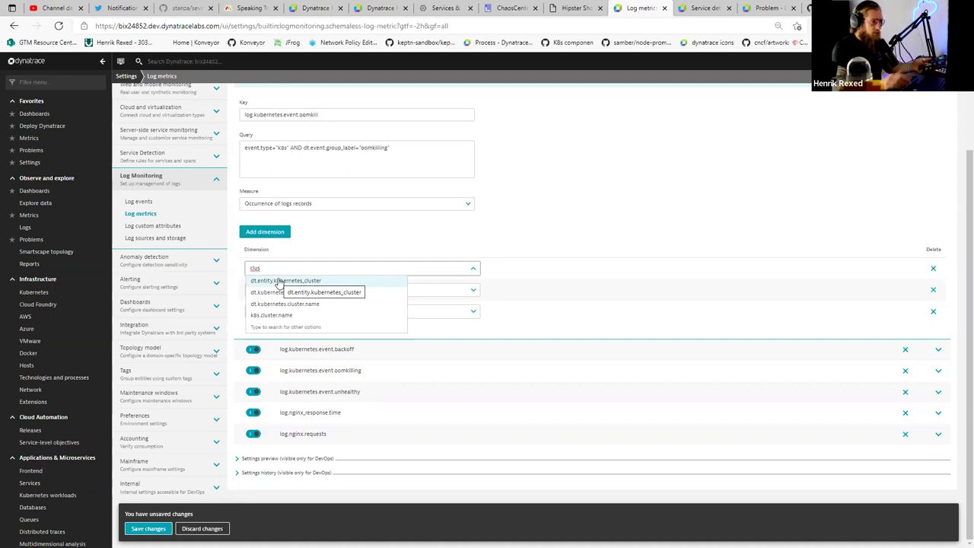
left_click(278, 280)
- Review the oomkill log metric's settings and save the log metric changes
scroll(726, 247, "up", 3)
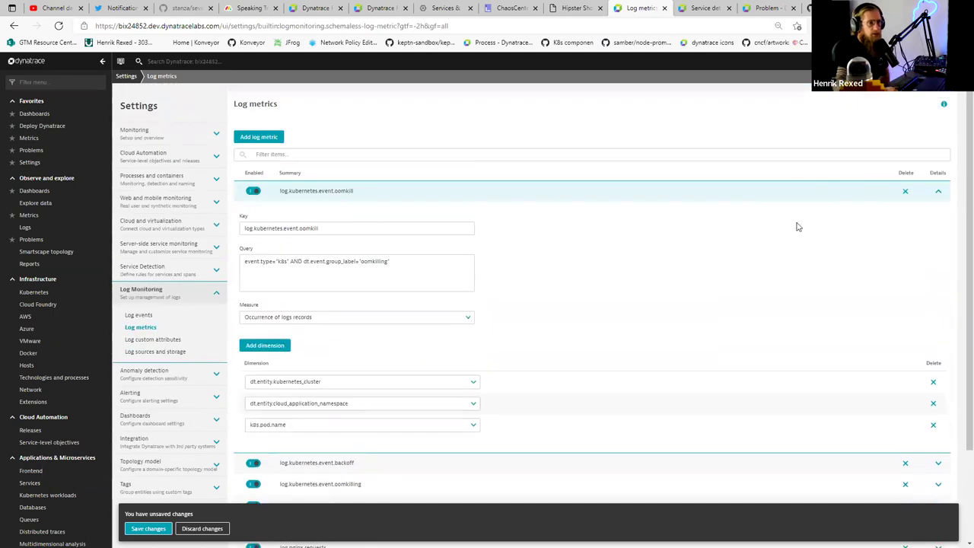
scroll(443, 340, "down", 3)
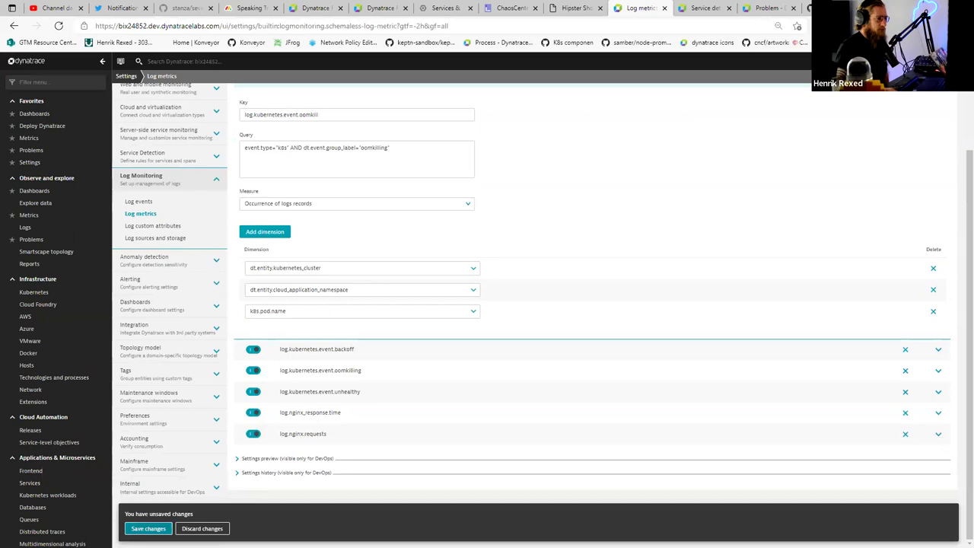
left_click(147, 528)
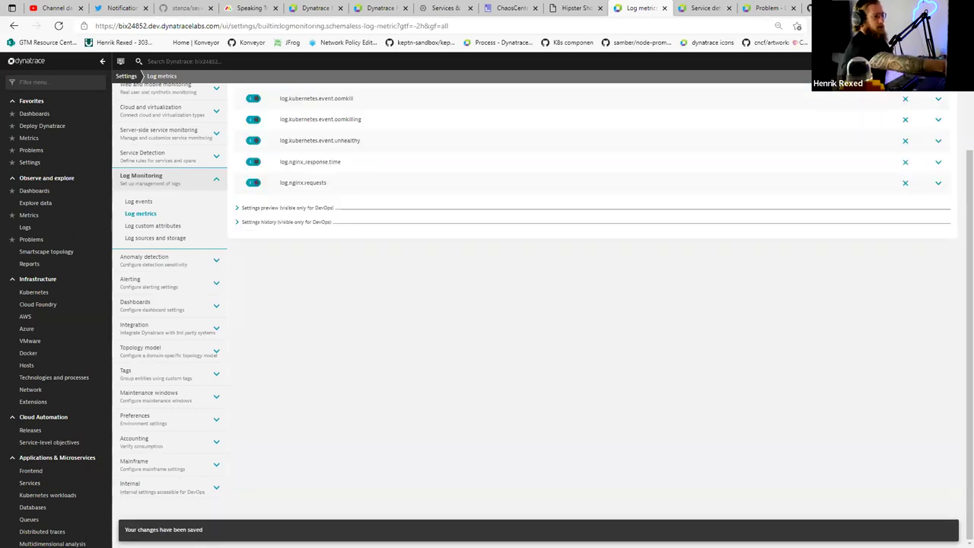
scroll(373, 462, "up", 3)
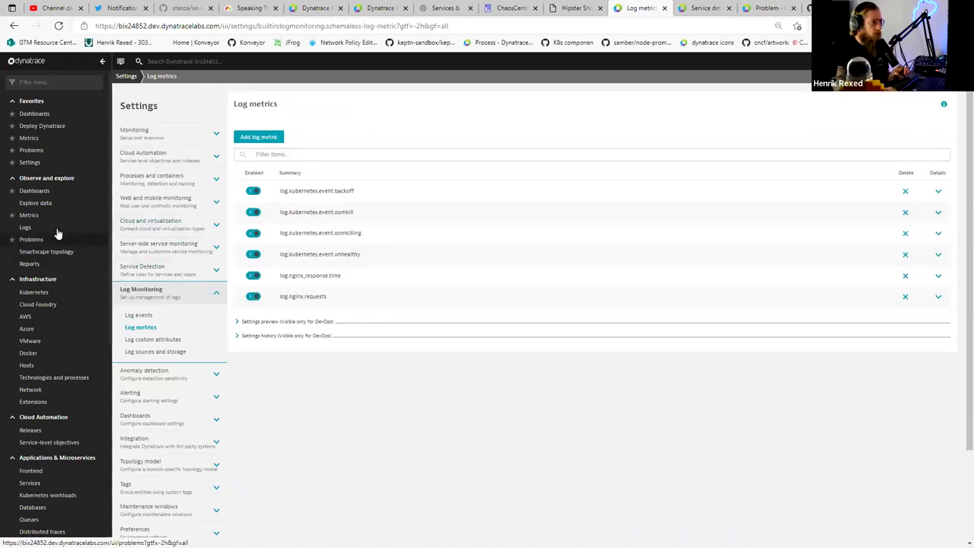
- Open the Data explorer and run a query on the "Kubernetes: Cluster readyz status" metric
left_click(45, 204)
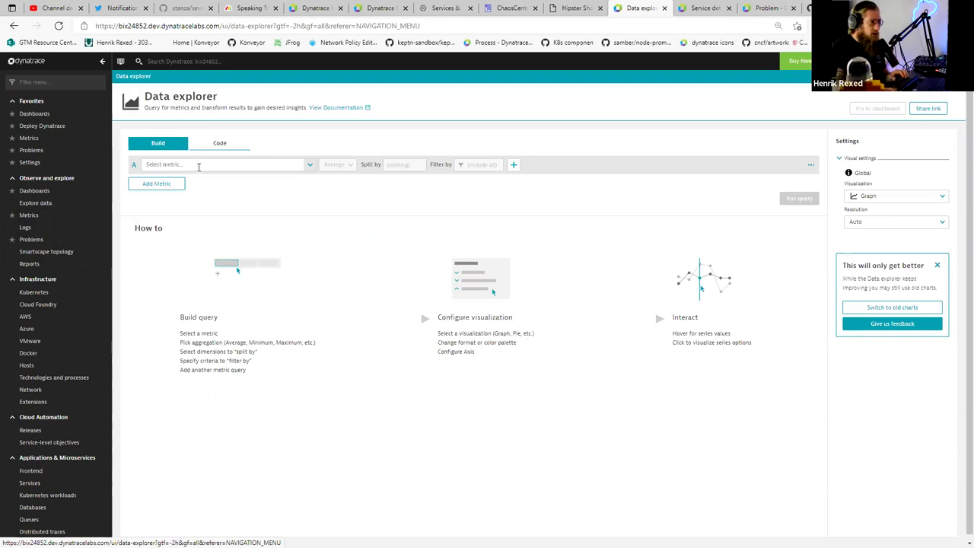
left_click(199, 166)
type("cluster")
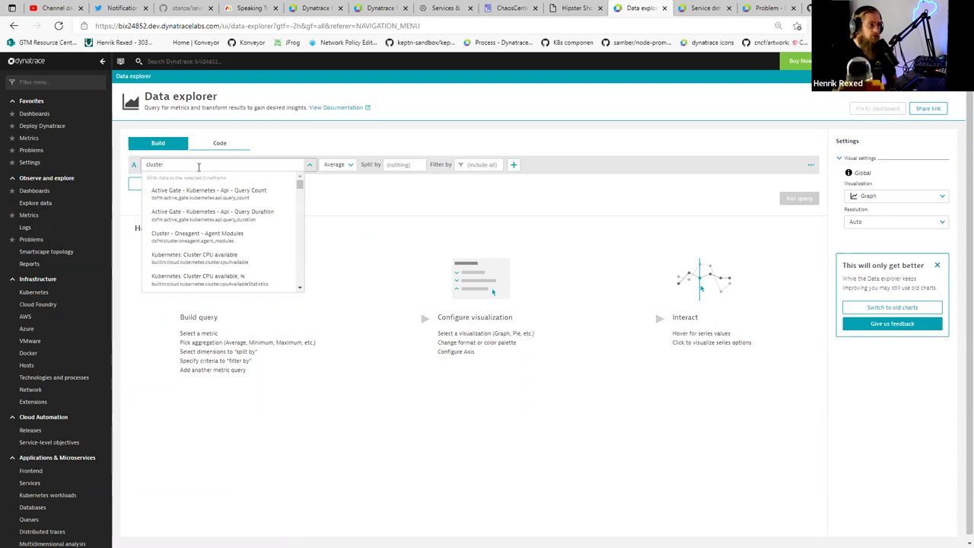
left_click_drag(299, 187, 300, 201)
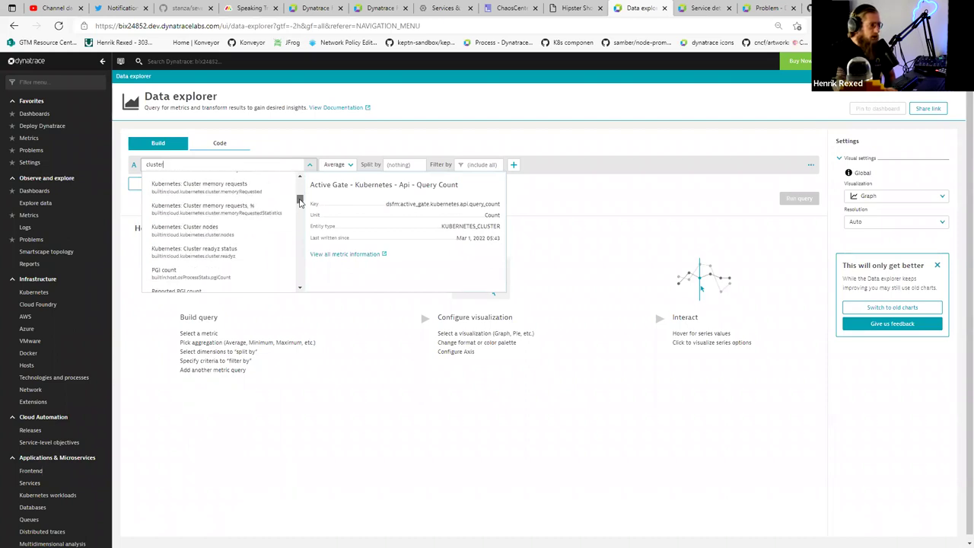
left_click(216, 252)
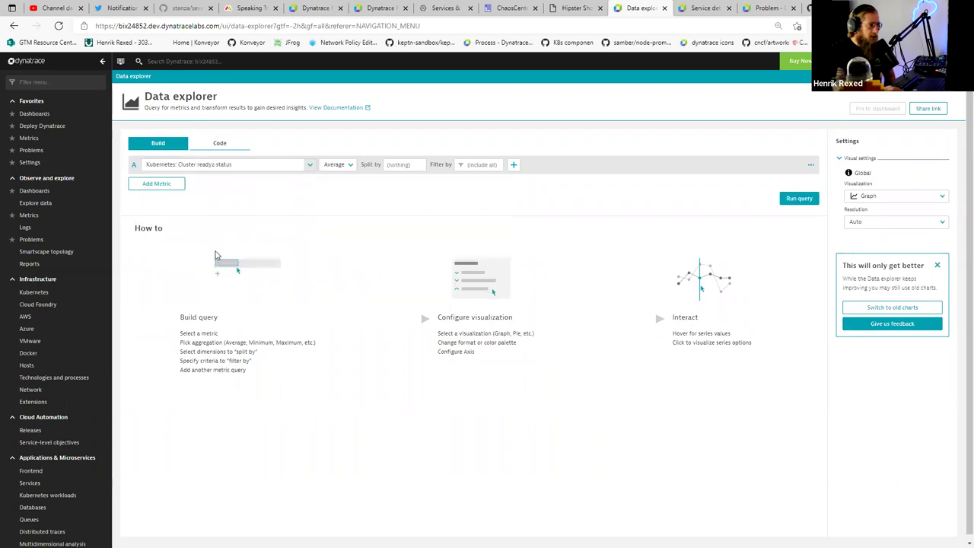
left_click(799, 200)
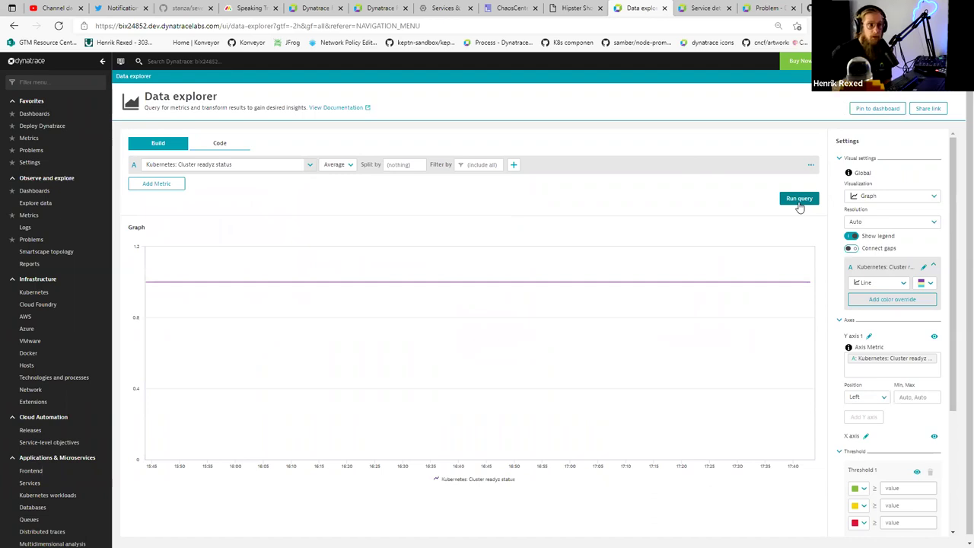
- Split the cluster readyz status query by Kubernetes cluster and rerun it
left_click(416, 165)
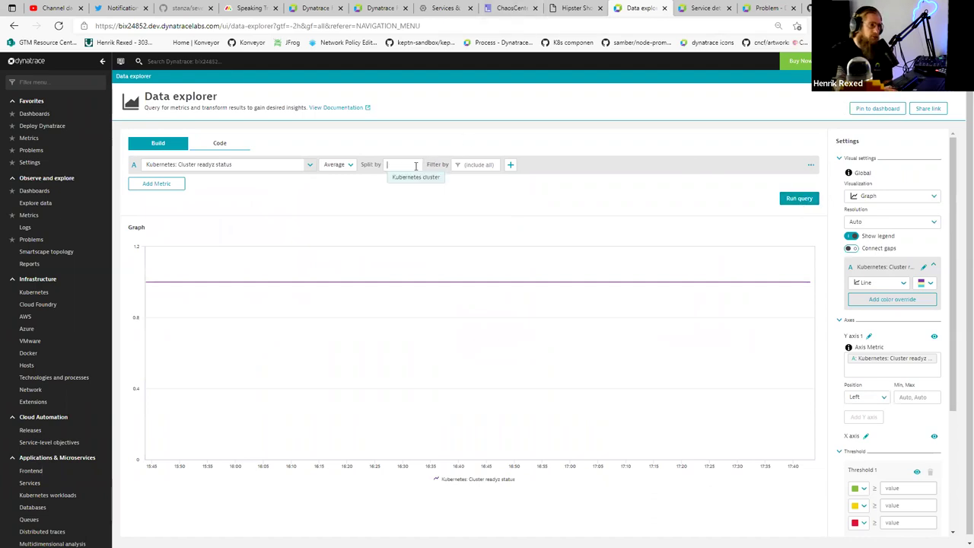
left_click(415, 178)
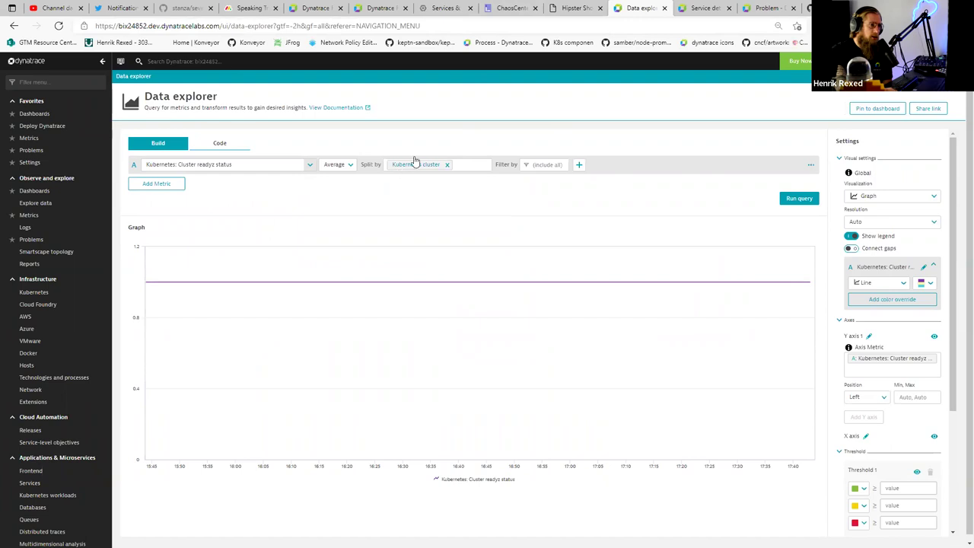
left_click(801, 199)
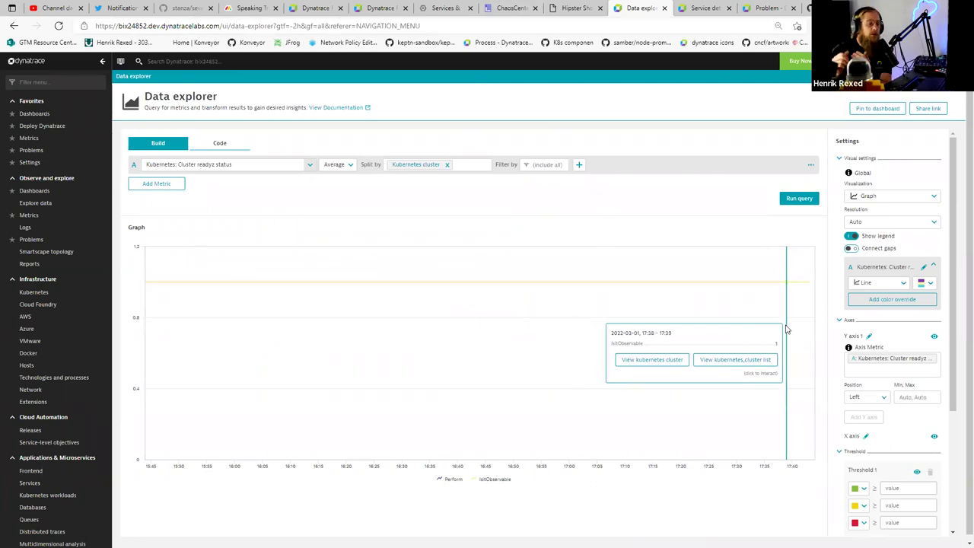
- Change the visualization to Honeycomb and inspect the readyz value of each cluster cell
left_click(893, 197)
scroll(883, 255, "down", 1)
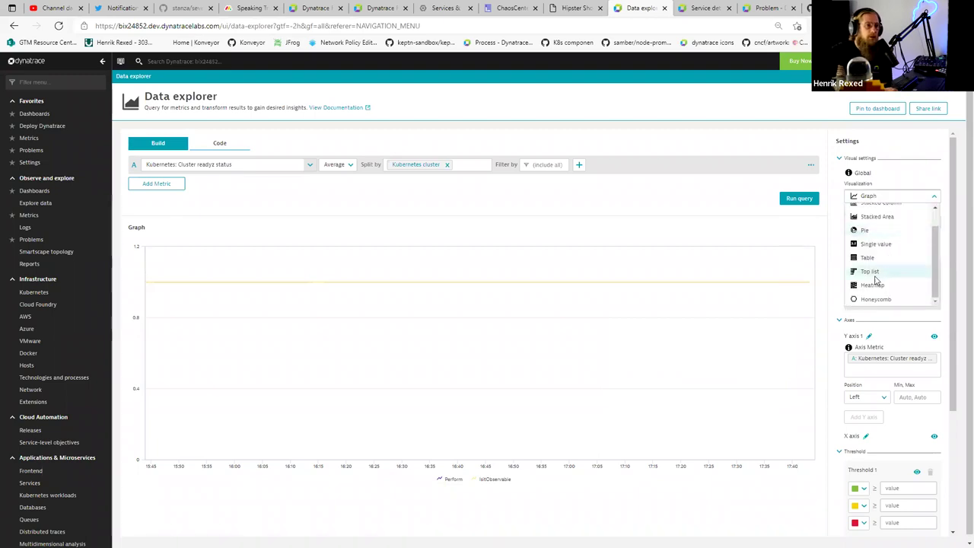
left_click(873, 300)
mouse_move(396, 277)
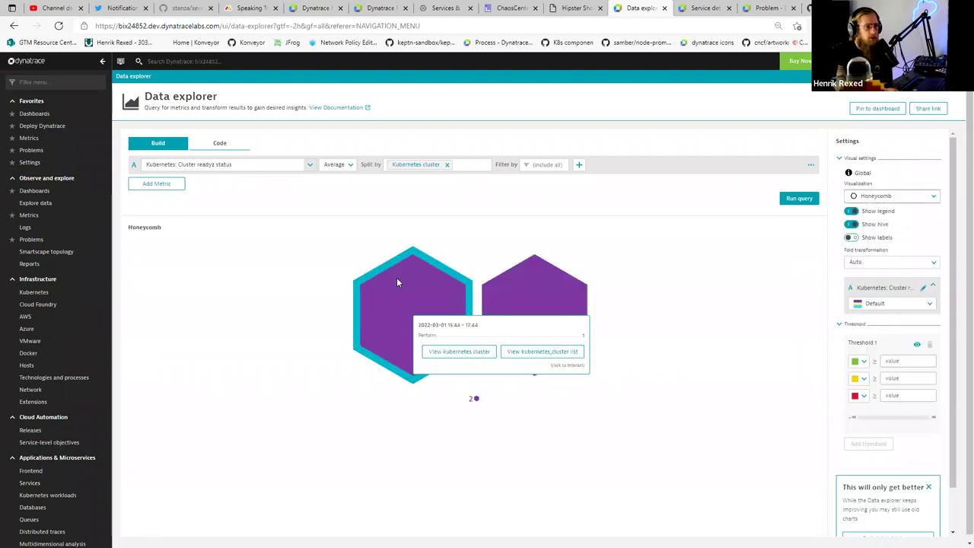
mouse_move(531, 289)
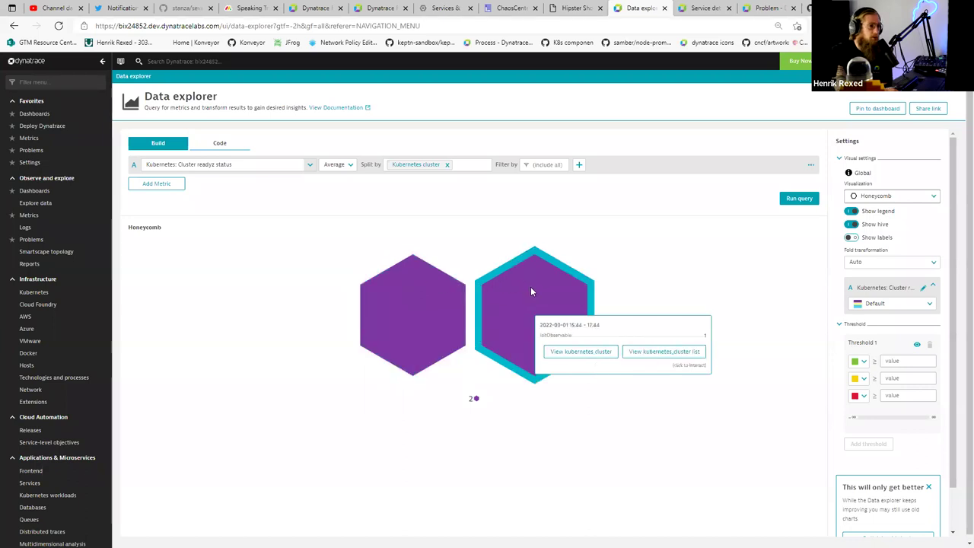
- Set the green threshold to 1 and the red threshold to 0, and show labels on the honeycomb cells
left_click(898, 361)
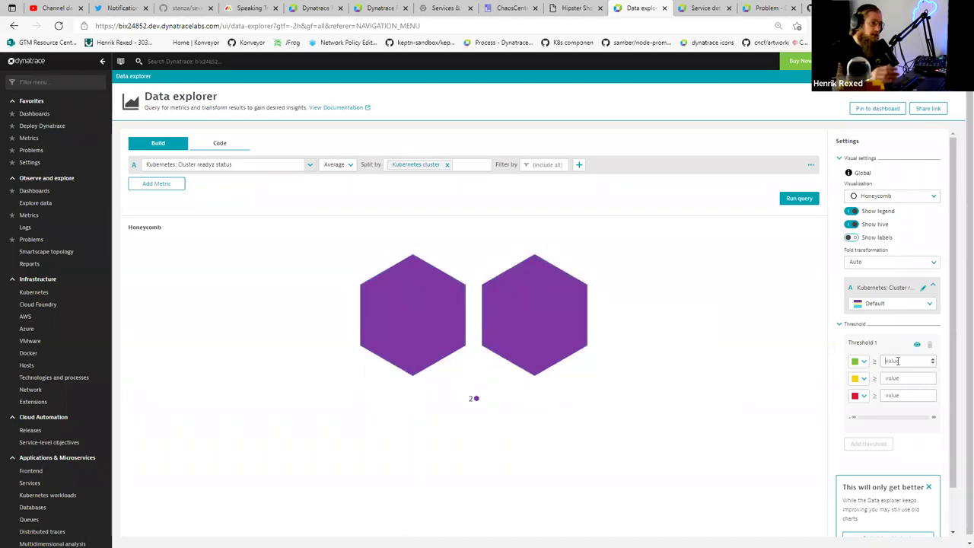
type("1")
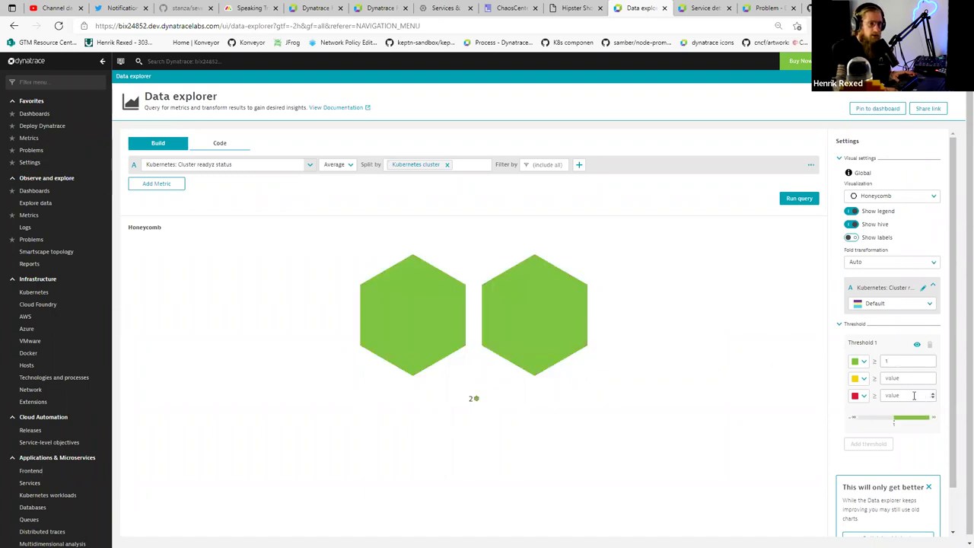
left_click(708, 399)
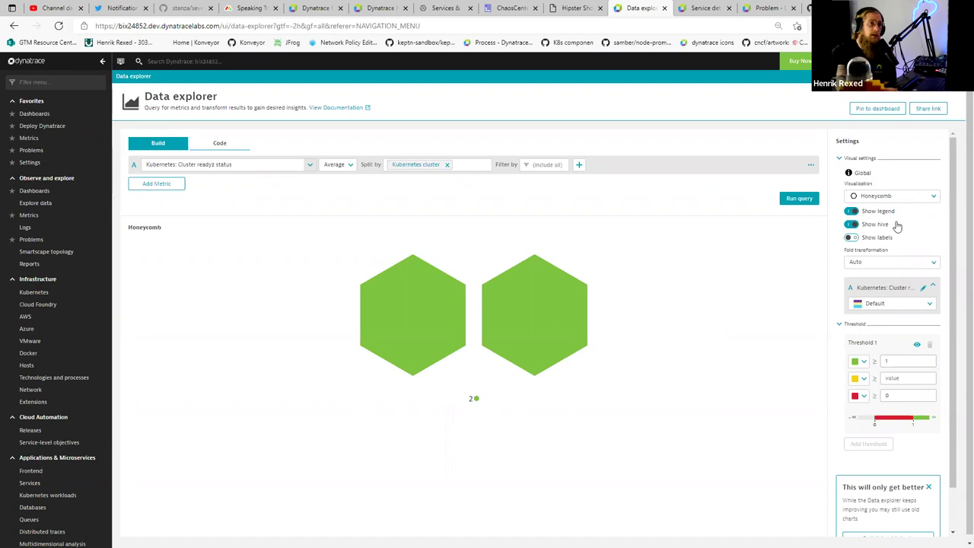
left_click(882, 239)
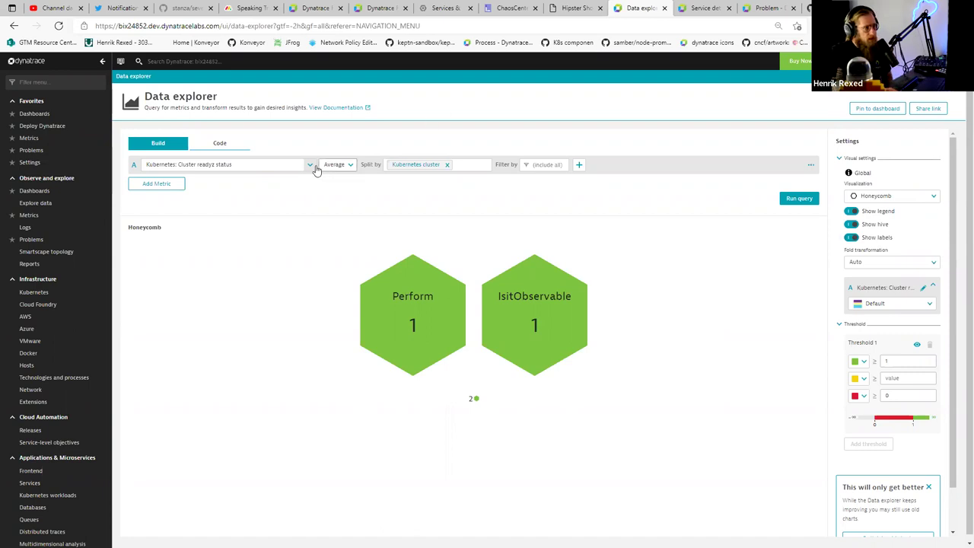
- Replace the cluster readyz metric text with a search for "node" in the metric selector
left_click(265, 166)
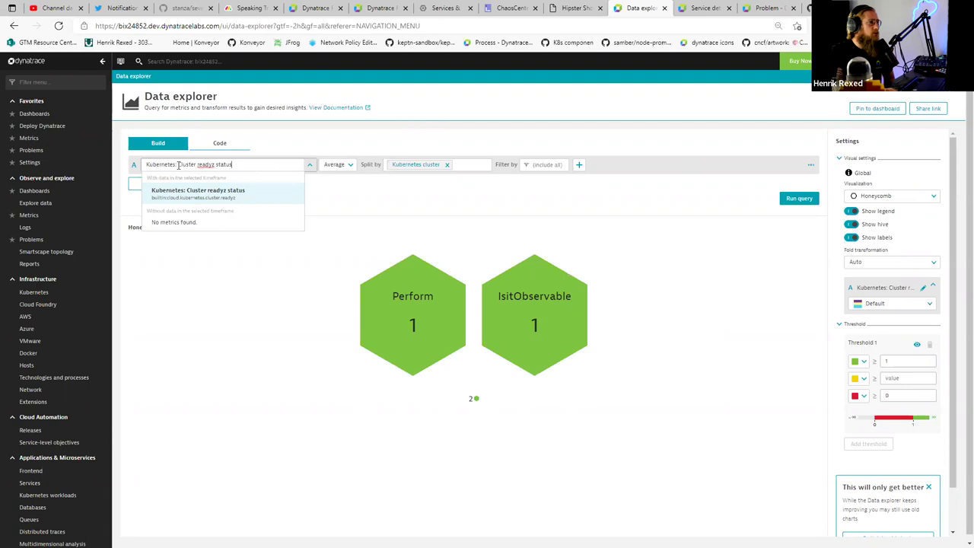
key("Escape")
key("BackSpace")
type("kub")
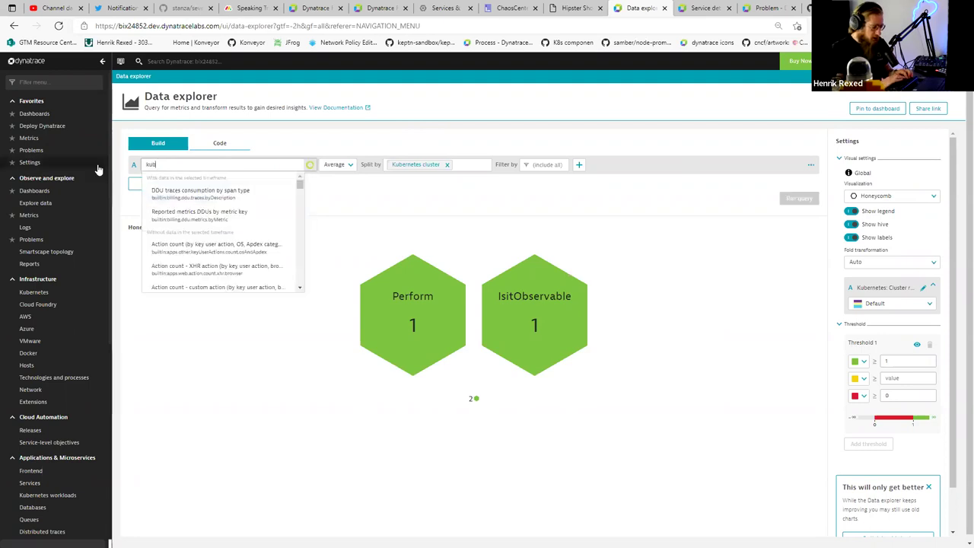
type("ernets")
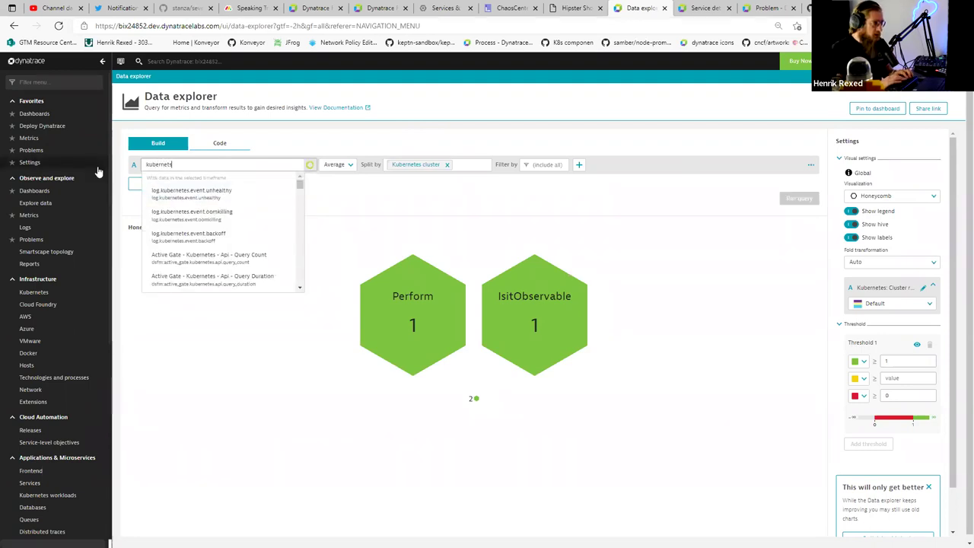
key("BackSpace")
type("tes")
key("BackSpace")
key("BackSpace")
key("BackSpace")
key("BackSpace")
type("node")
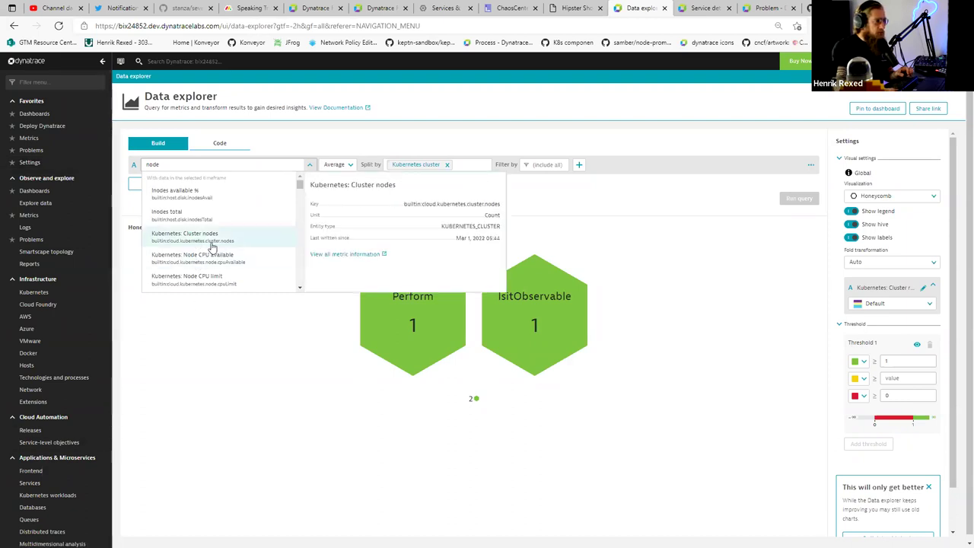
- Look through the available Kubernetes node metrics, such as CPU, conditions, cores and memory
mouse_move(213, 260)
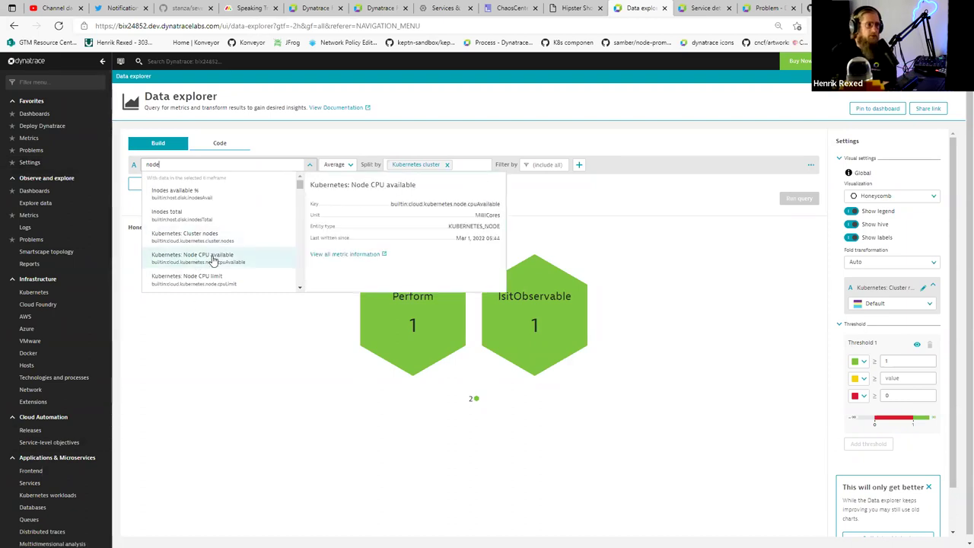
scroll(213, 260, "down", 1)
scroll(213, 258, "down", 4)
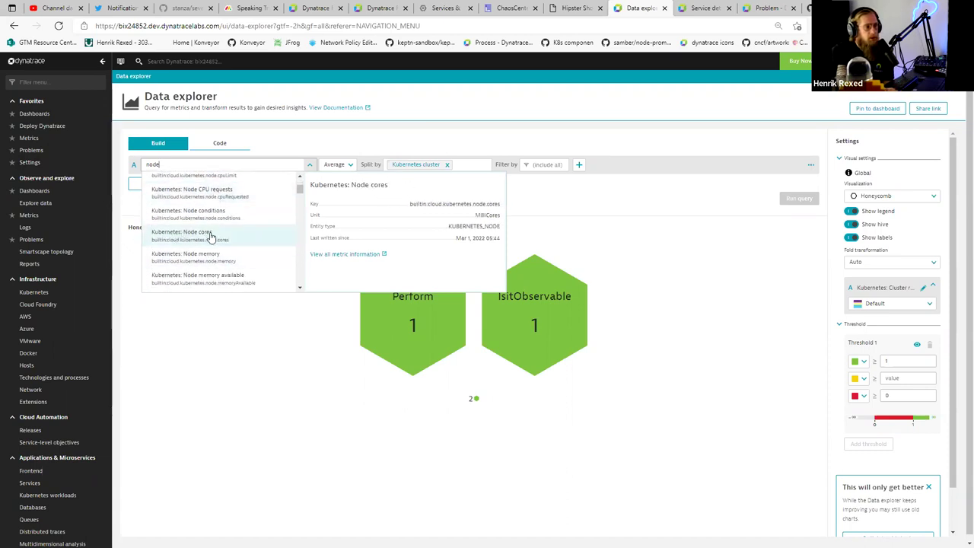
scroll(238, 239, "down", 1)
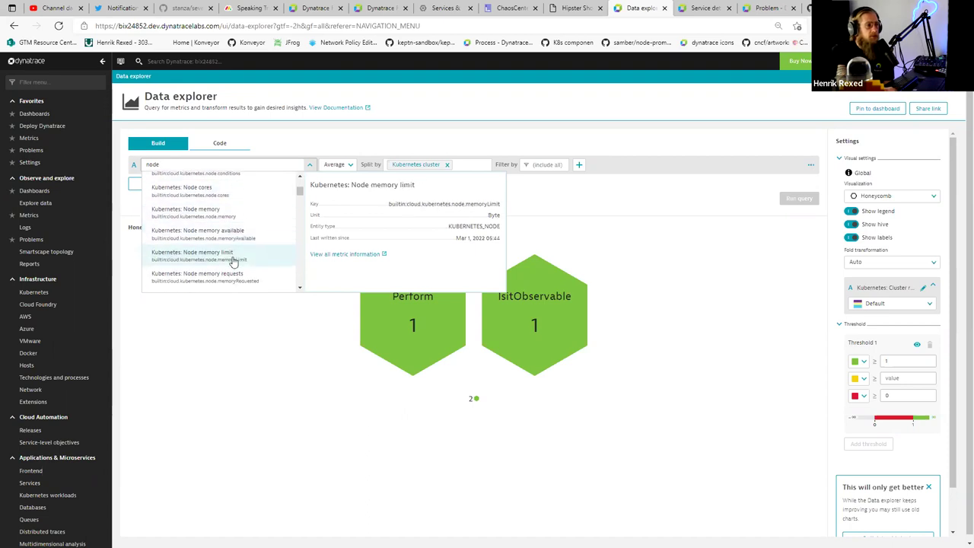
scroll(231, 265, "down", 2)
scroll(230, 265, "up", 4)
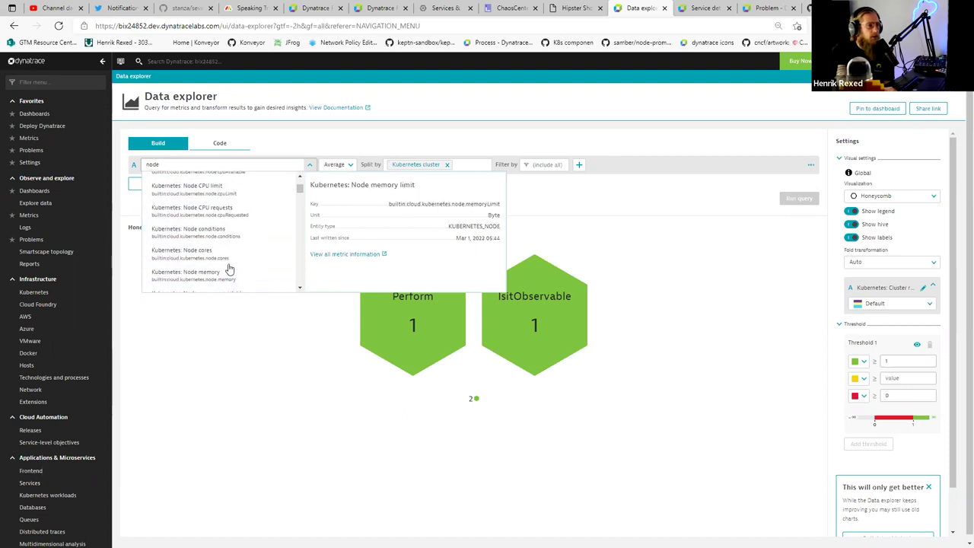
scroll(229, 267, "up", 1)
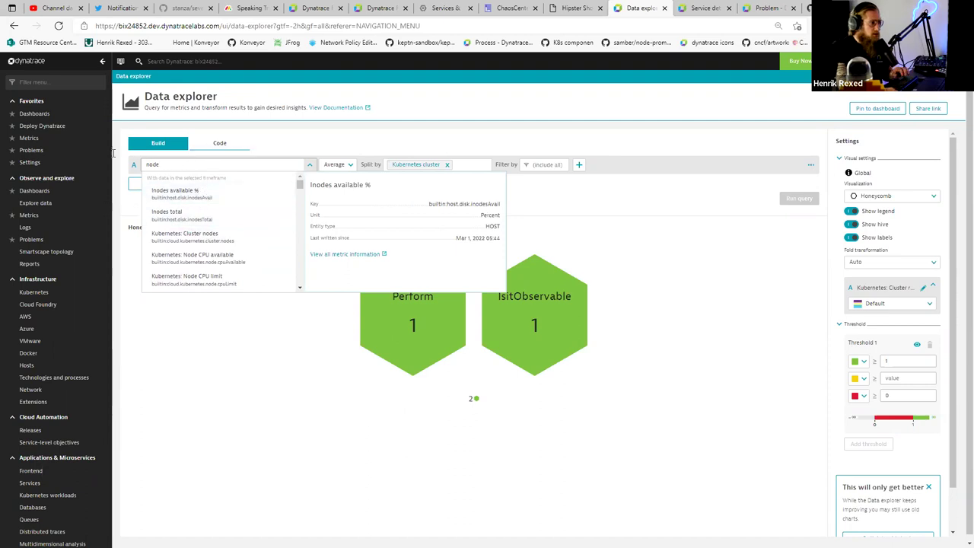
- Search for "cluster", select the "Kubernetes: Cluster CPU available, %" metric and run the query
left_click(113, 153)
type("cluster")
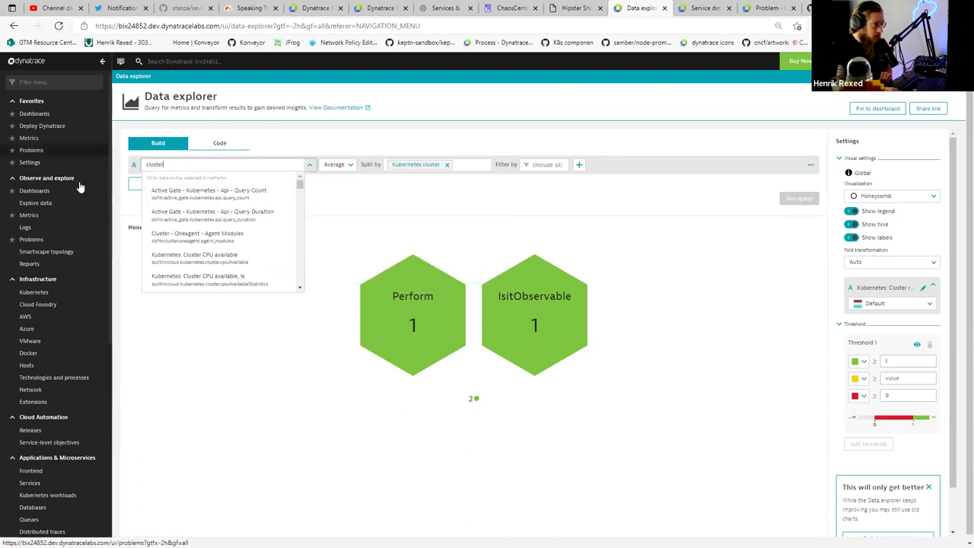
left_click(238, 281)
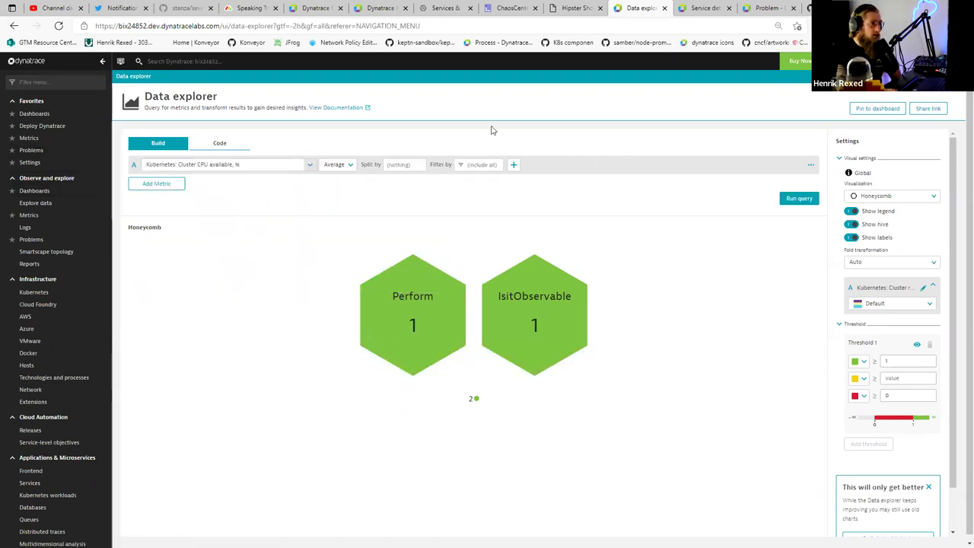
left_click(795, 201)
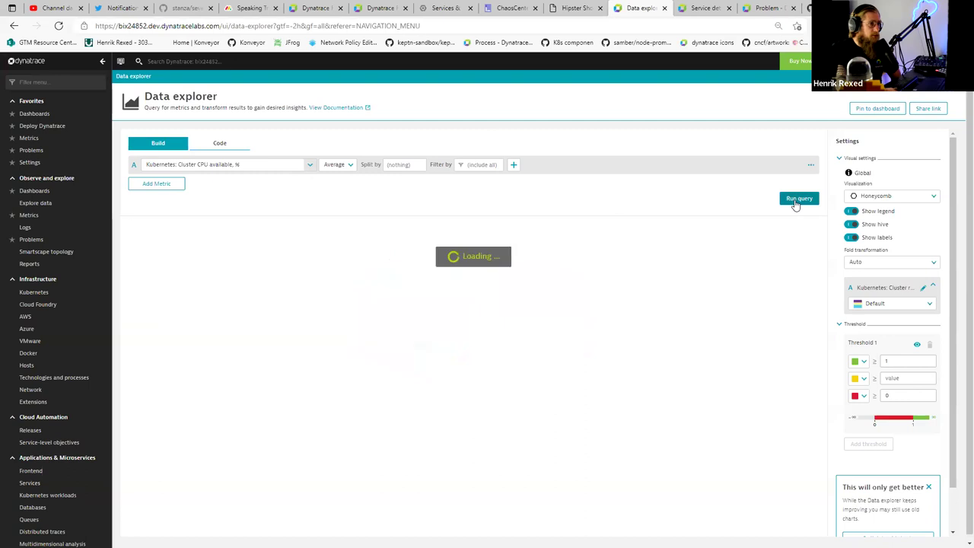
- Split the cluster CPU available metric by Kubernetes cluster, rerun the query and inspect the IsitObservable cell
left_click(411, 166)
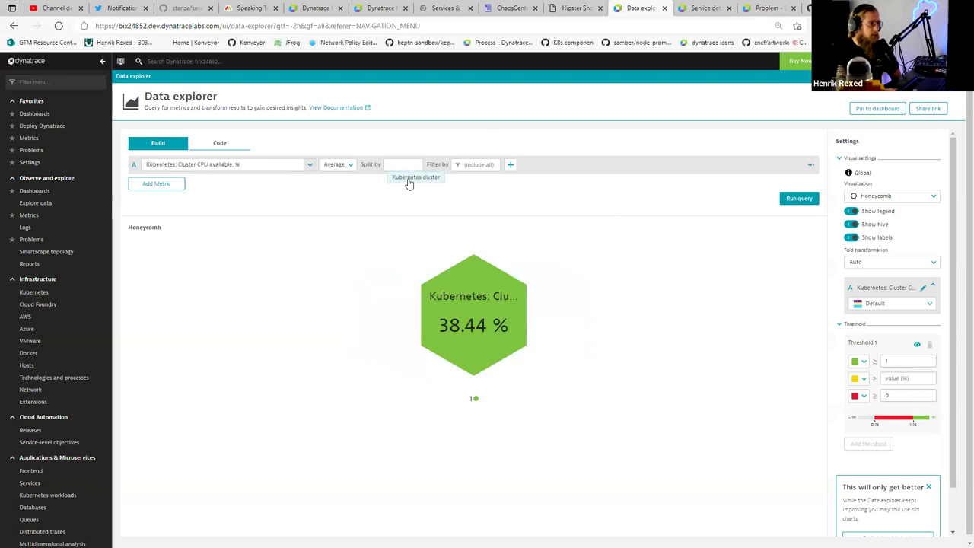
left_click(415, 177)
left_click(800, 198)
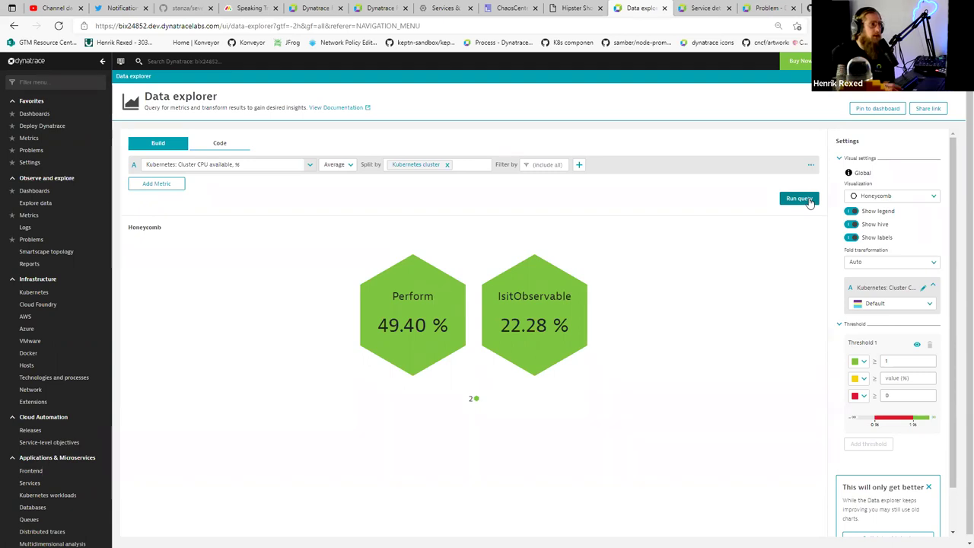
mouse_move(537, 295)
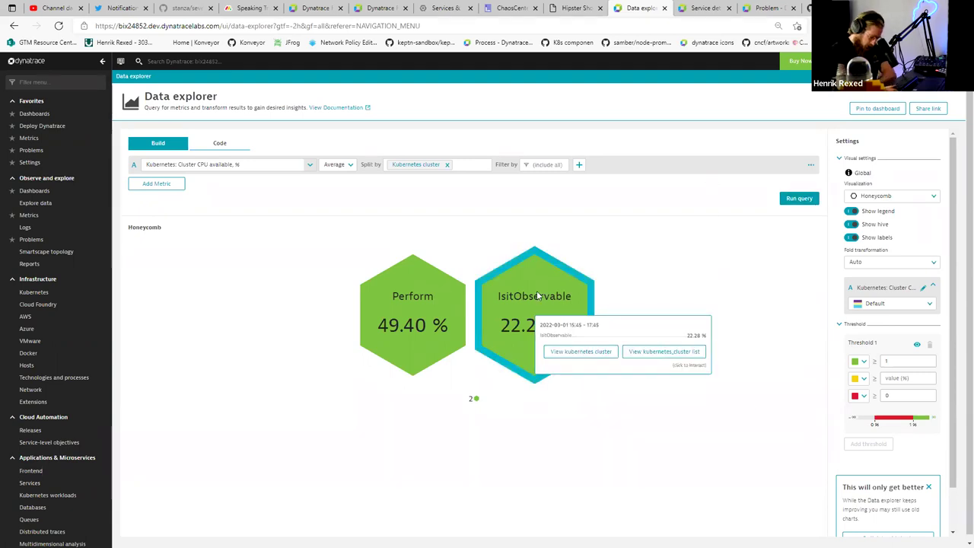
- Open the Observability Clinic dashboard and set its timeframe to the last 30 minutes
left_click(35, 114)
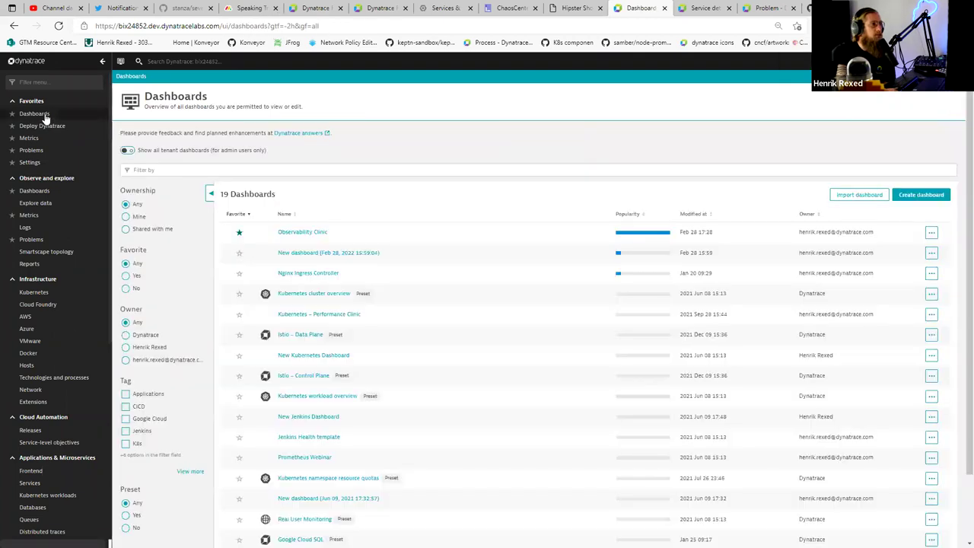
left_click(302, 234)
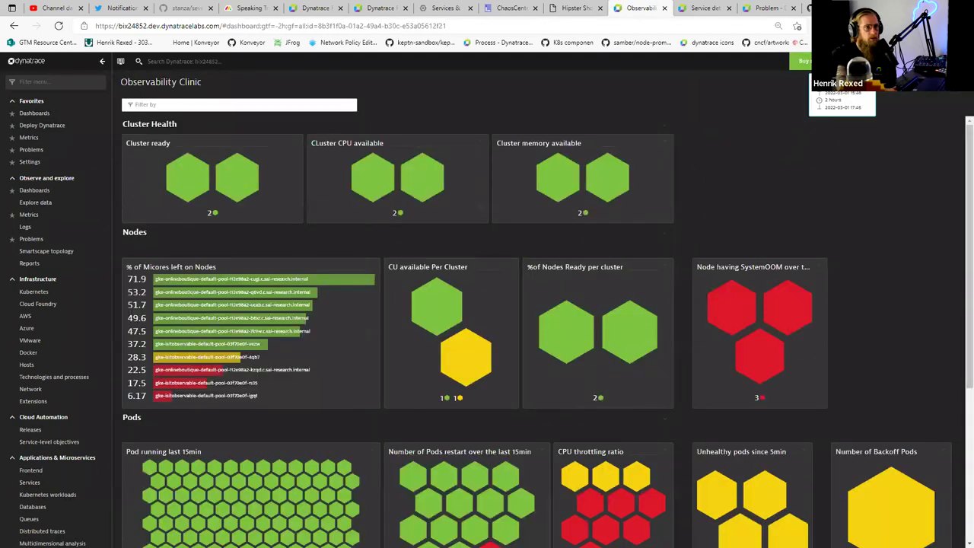
left_click(843, 61)
left_click(841, 130)
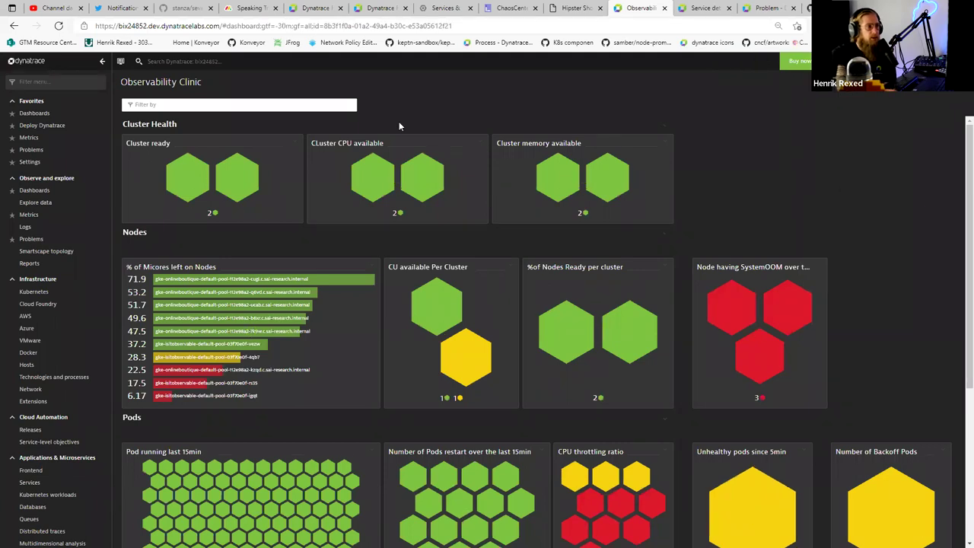
- Review the dashboard's Cluster Health, Nodes, Pods and Application sections
mouse_move(237, 184)
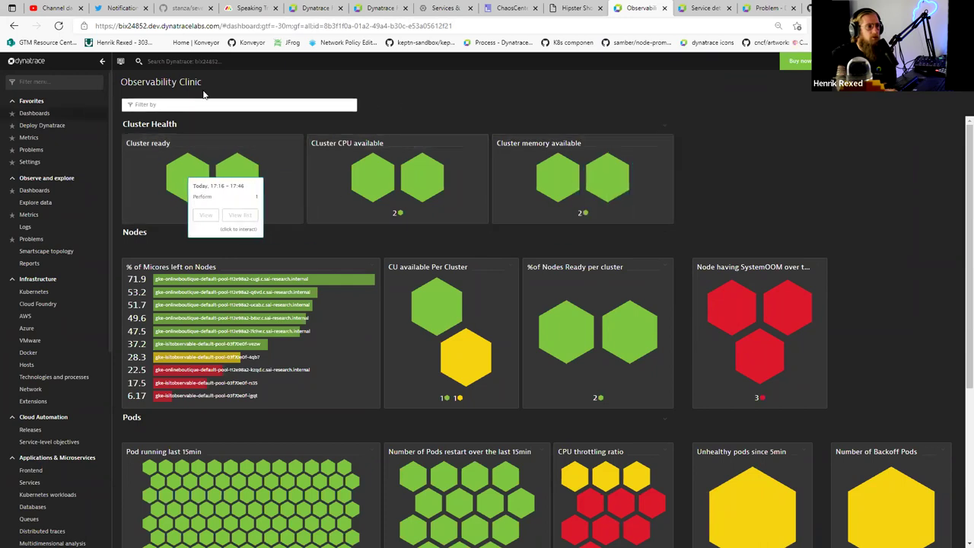
scroll(281, 190, "down", 1)
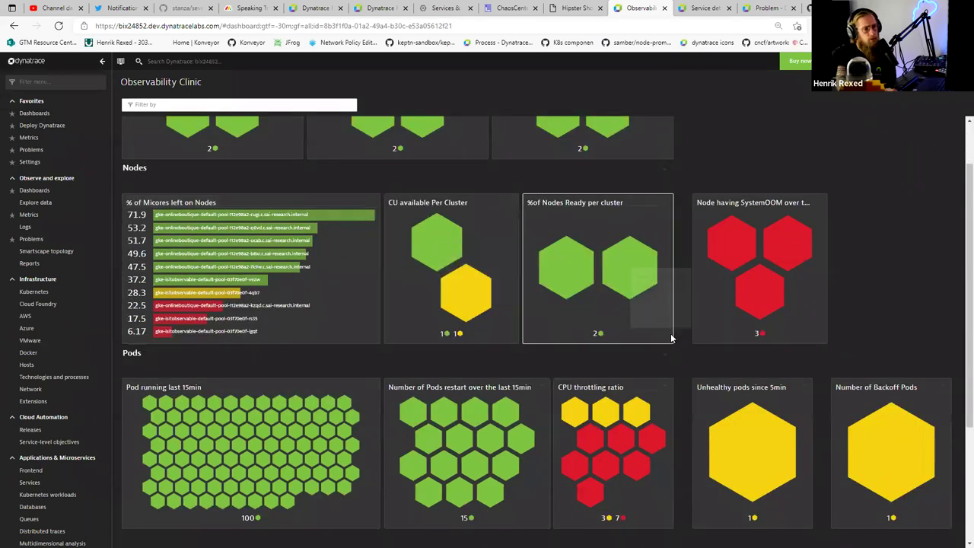
scroll(533, 294, "down", 3)
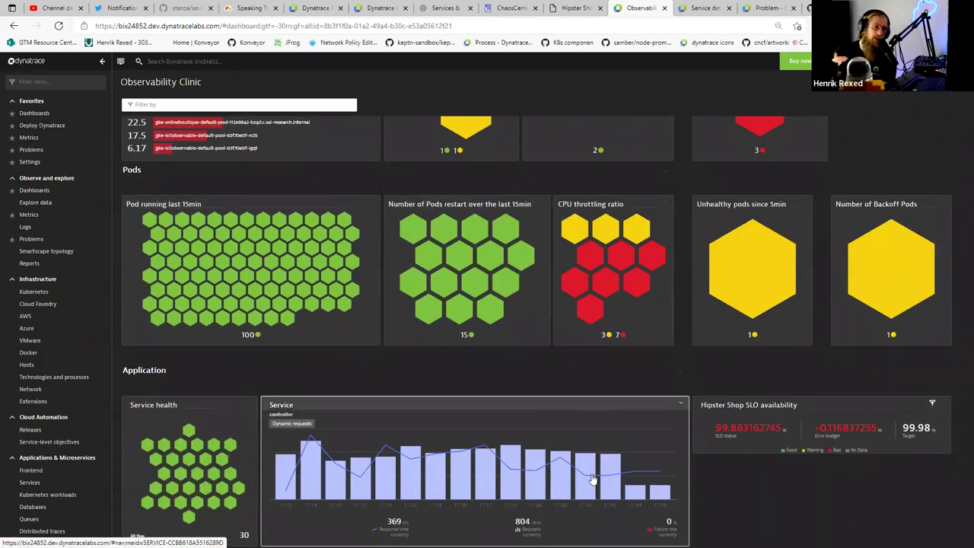
scroll(664, 379, "up", 3)
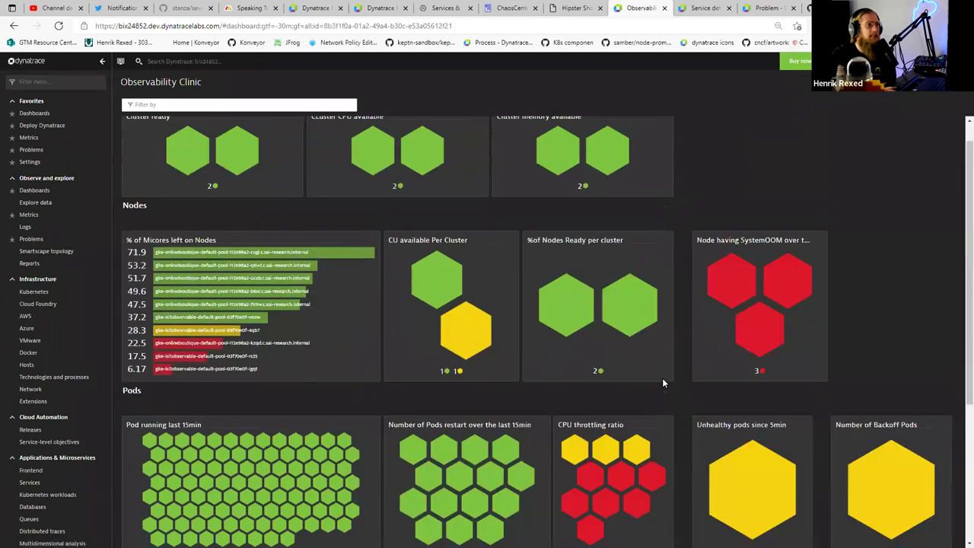
scroll(663, 383, "up", 1)
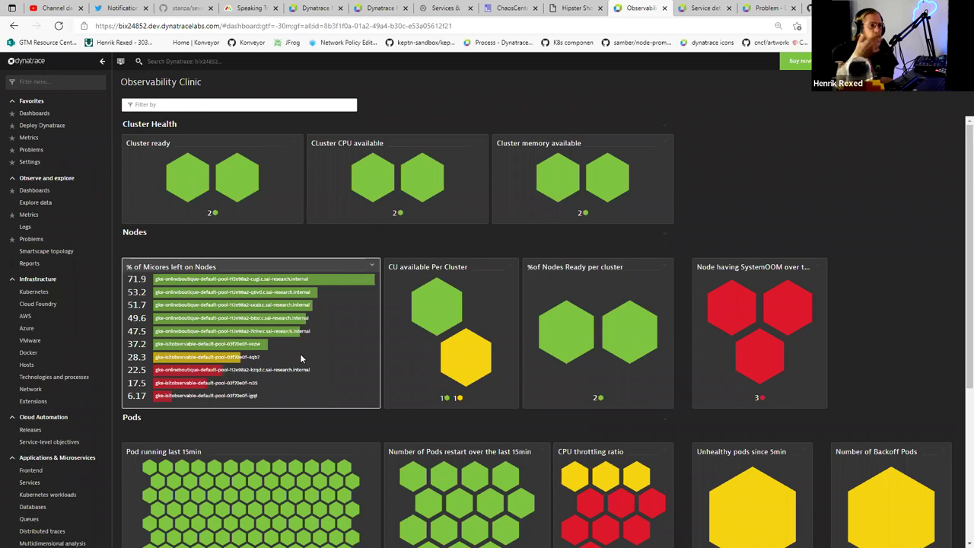
- Examine the Nodes tiles for remaining millicores, CPU available per cluster, and nodes having SystemOOM
left_click(372, 270)
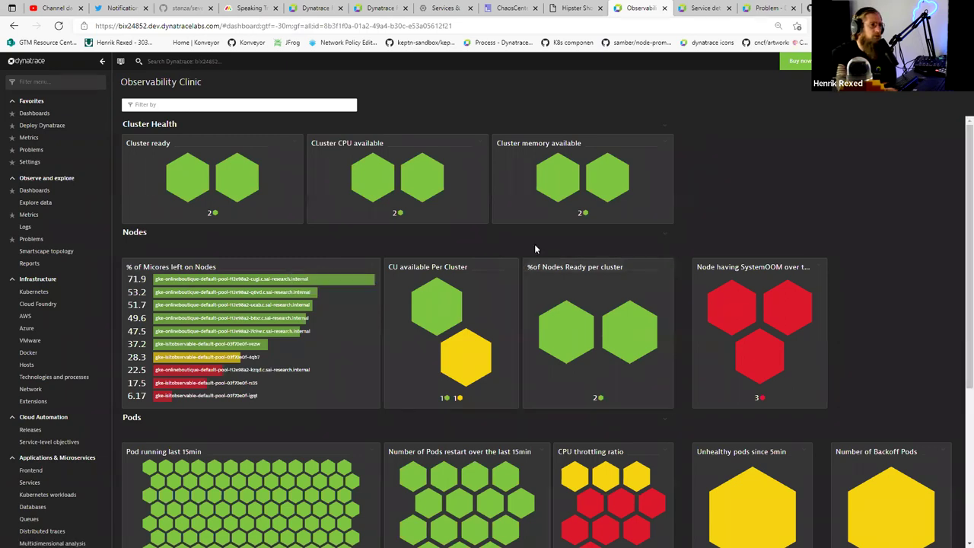
scroll(514, 261, "down", 1)
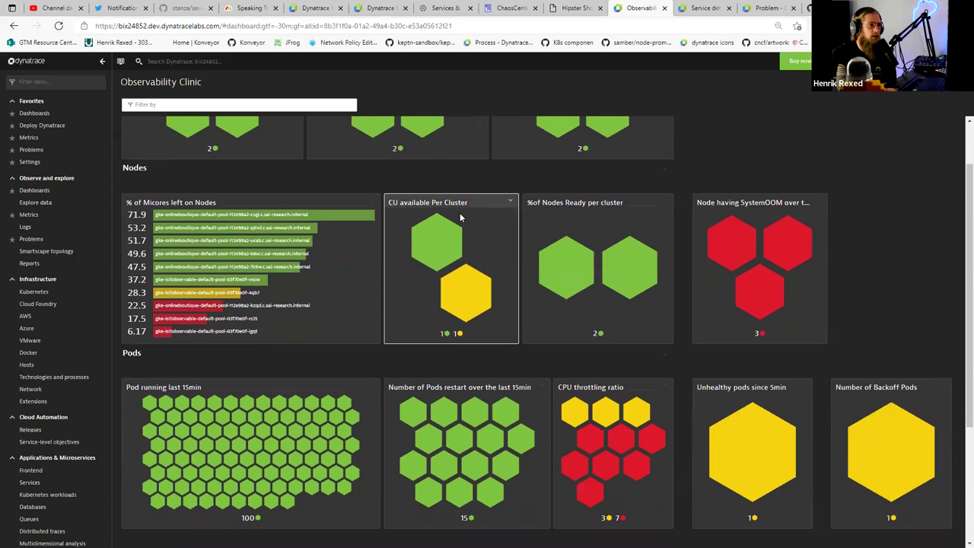
mouse_move(447, 225)
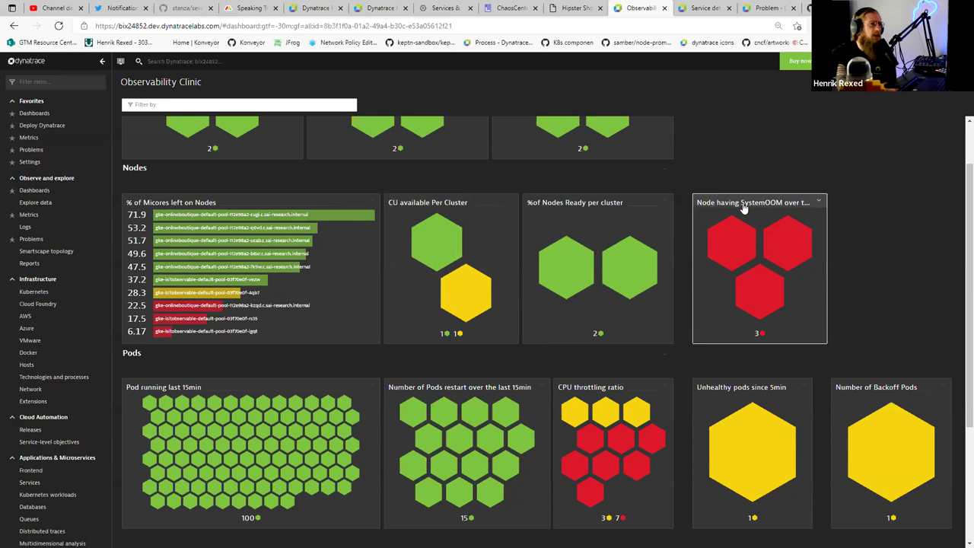
mouse_move(784, 242)
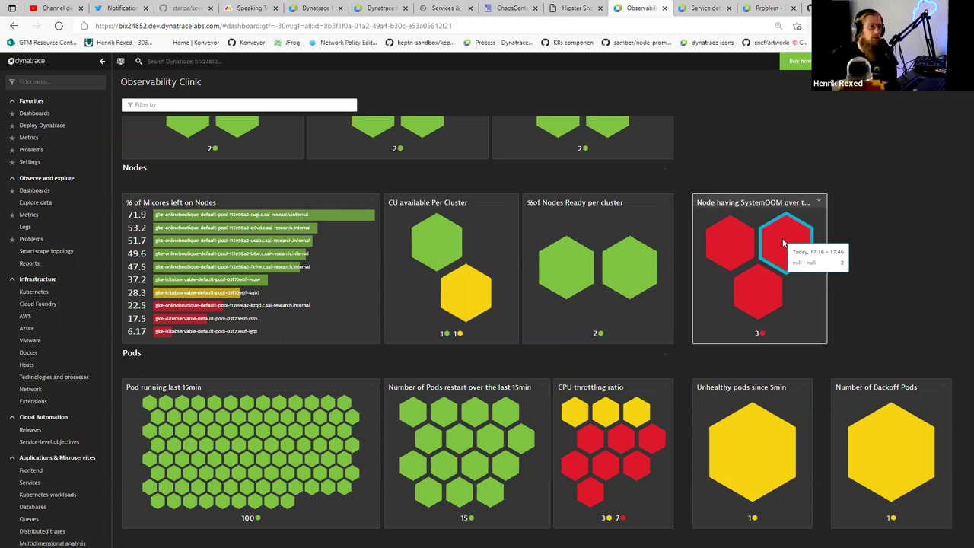
- Inspect the pods in the CPU throttling ratio tile, and review the remaining Pods and Application tiles
scroll(729, 242, "down", 1)
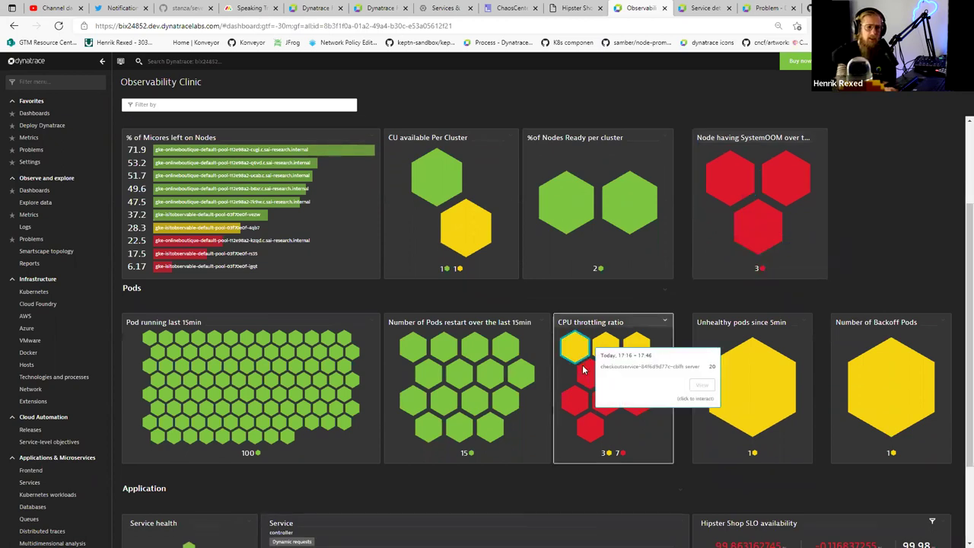
mouse_move(613, 349)
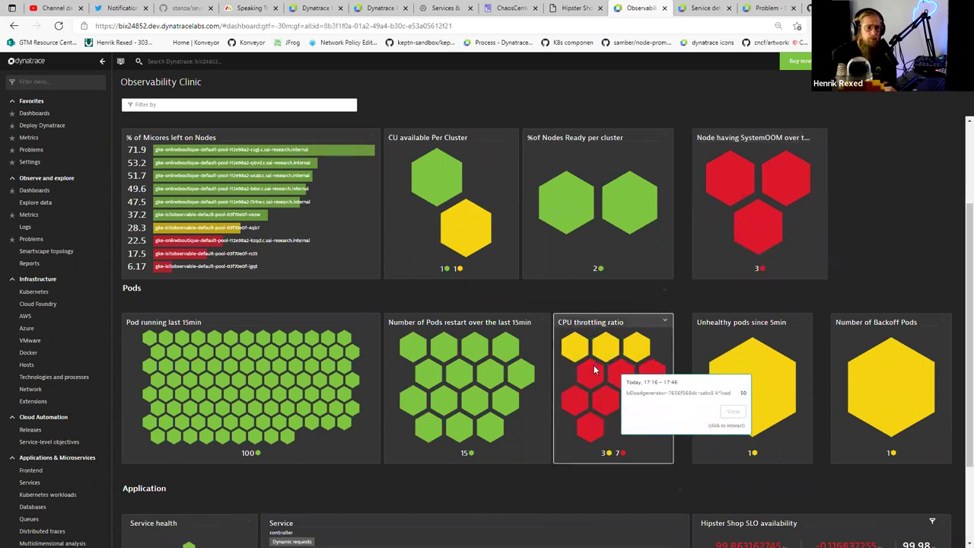
mouse_move(579, 424)
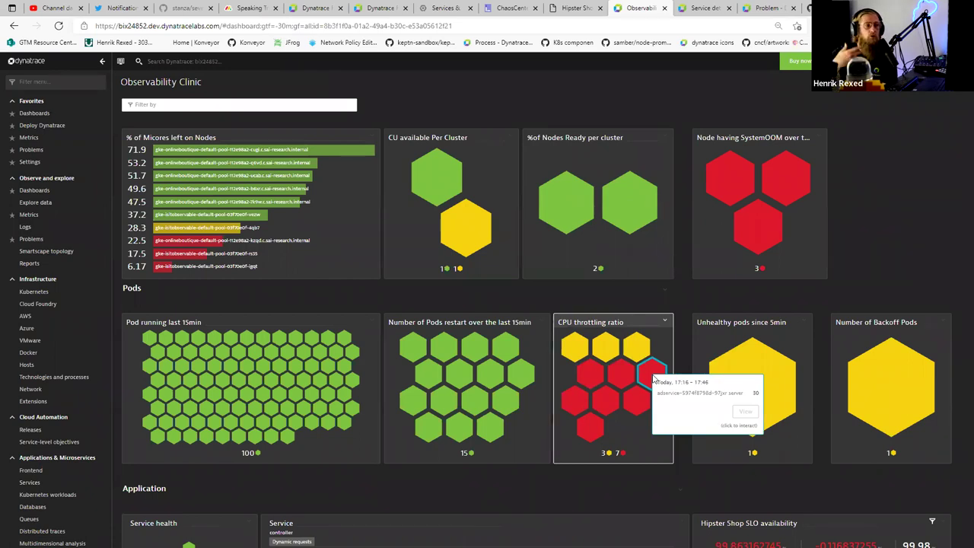
scroll(456, 357, "down", 3)
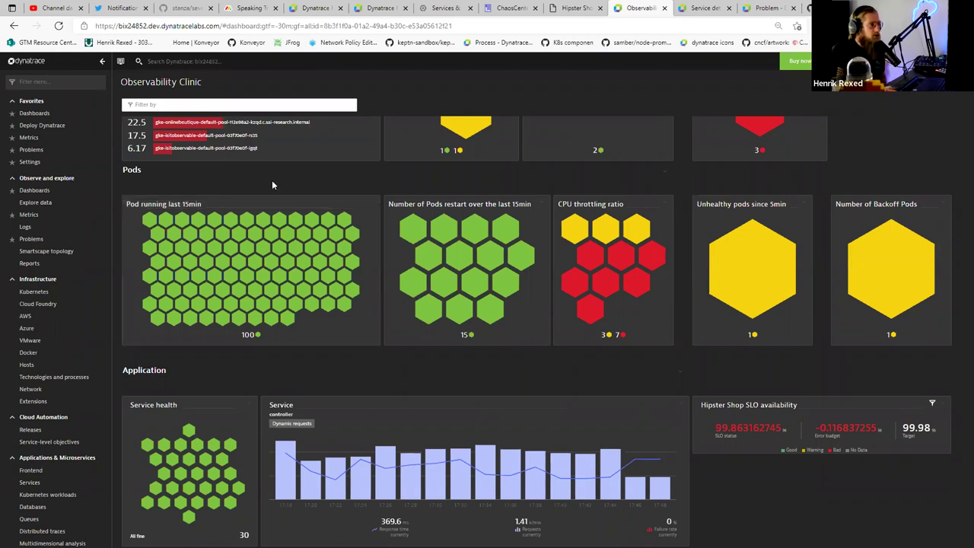
mouse_move(175, 287)
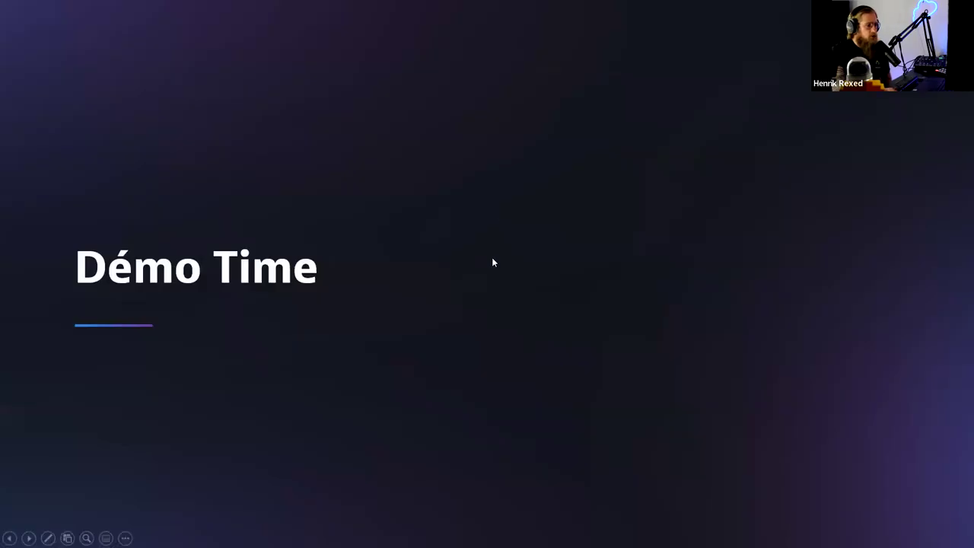
left_click(493, 259)
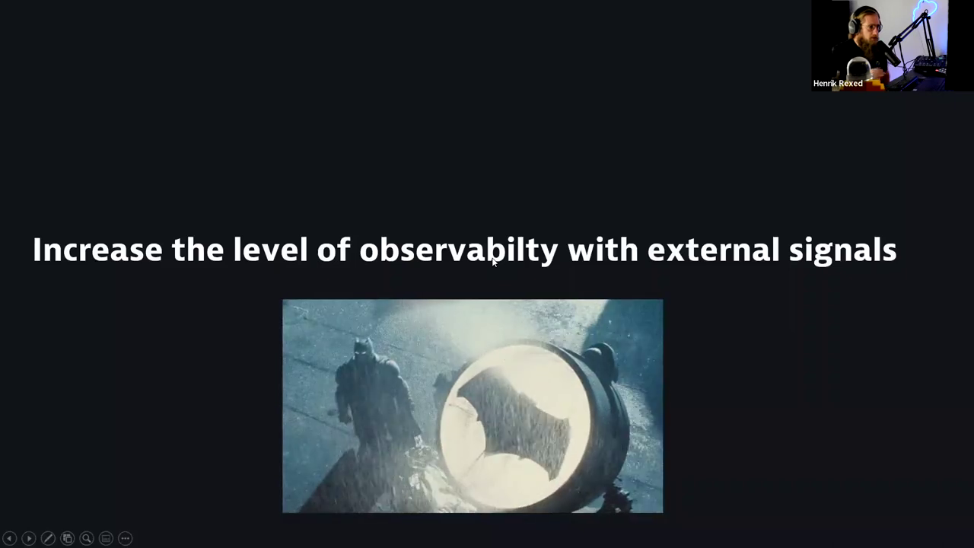
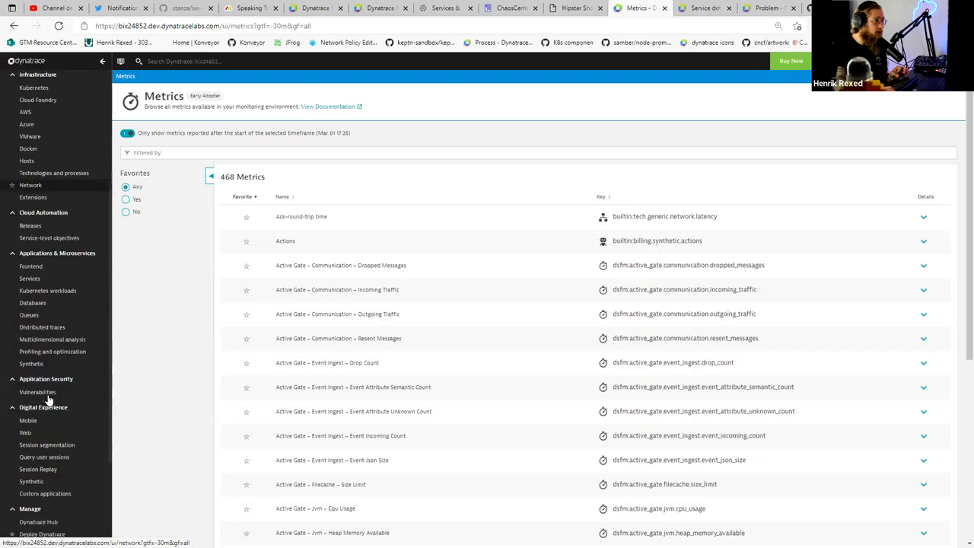
scroll(47, 342, "up", 5)
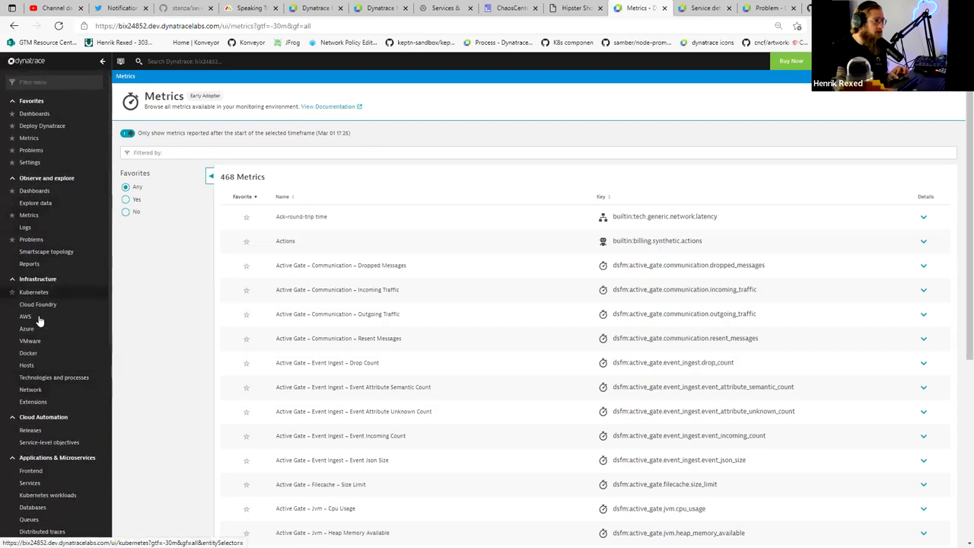
- Open the Services list and look through all monitored services with their response times, failure rates and requests
scroll(41, 342, "down", 3)
scroll(45, 393, "down", 2)
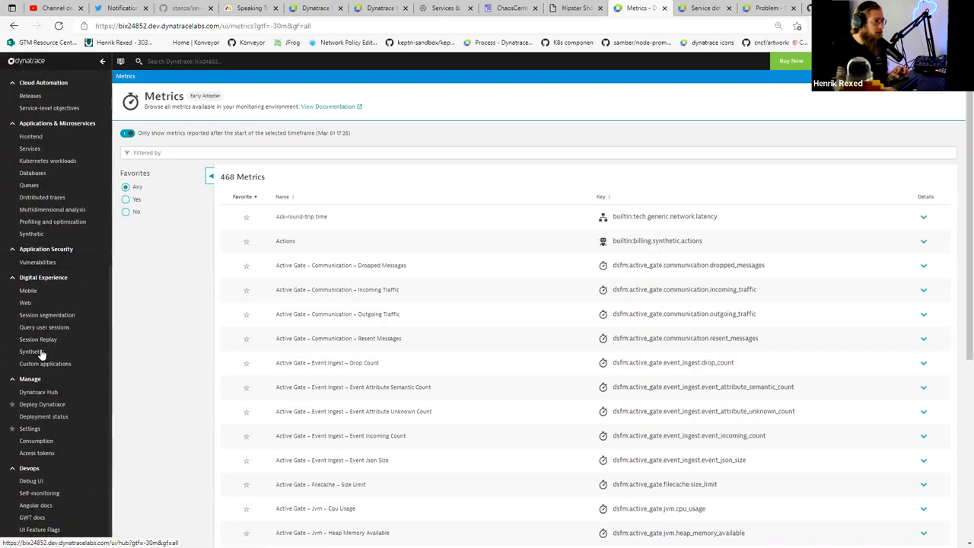
scroll(41, 365, "up", 1)
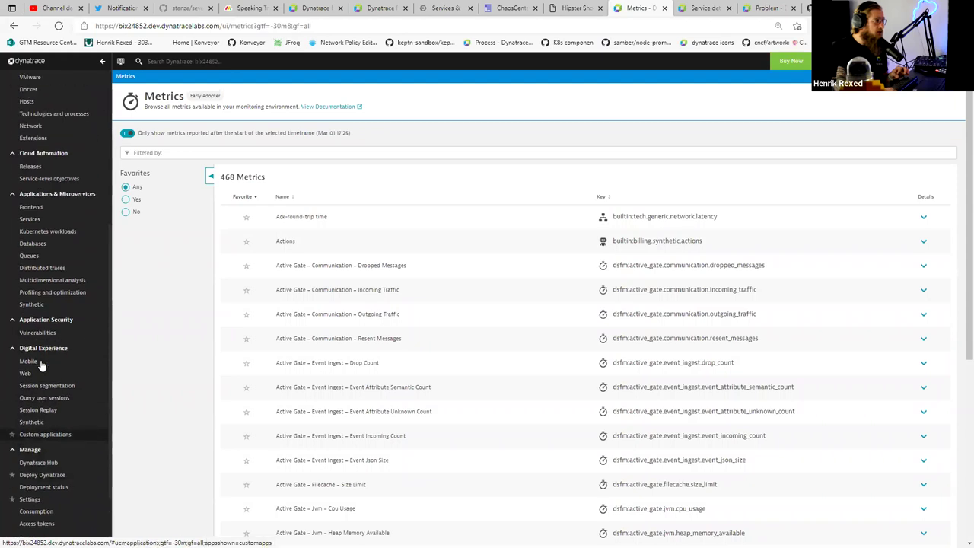
left_click(36, 219)
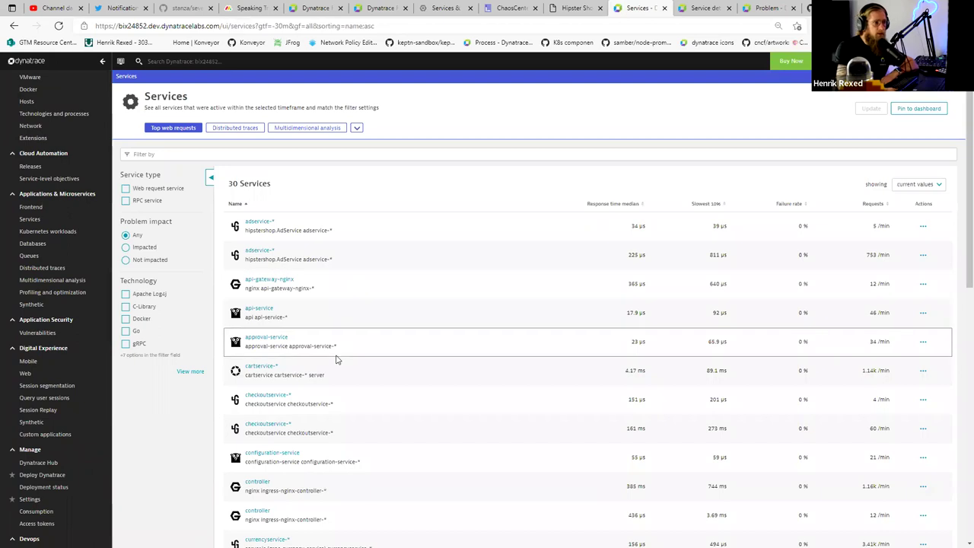
scroll(338, 359, "down", 2)
scroll(337, 359, "down", 3)
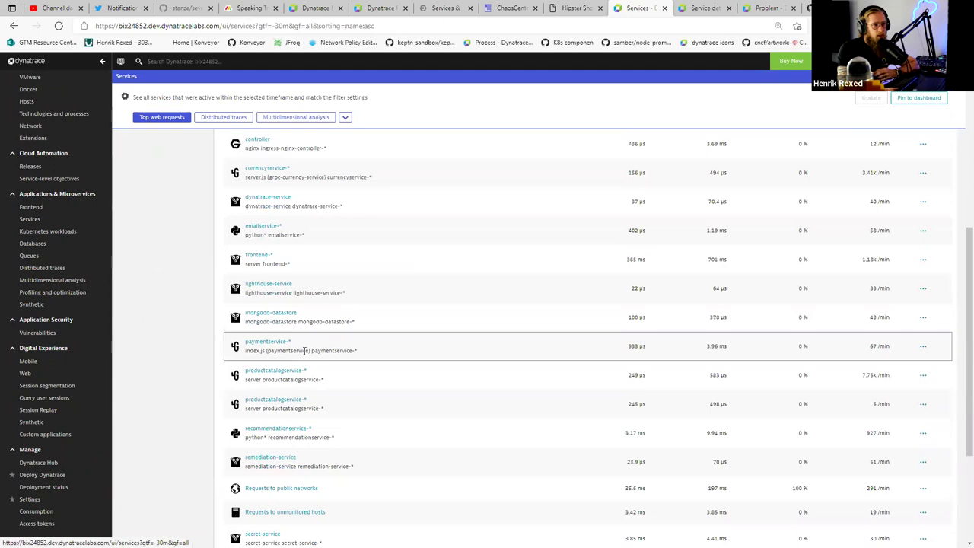
scroll(304, 350, "down", 3)
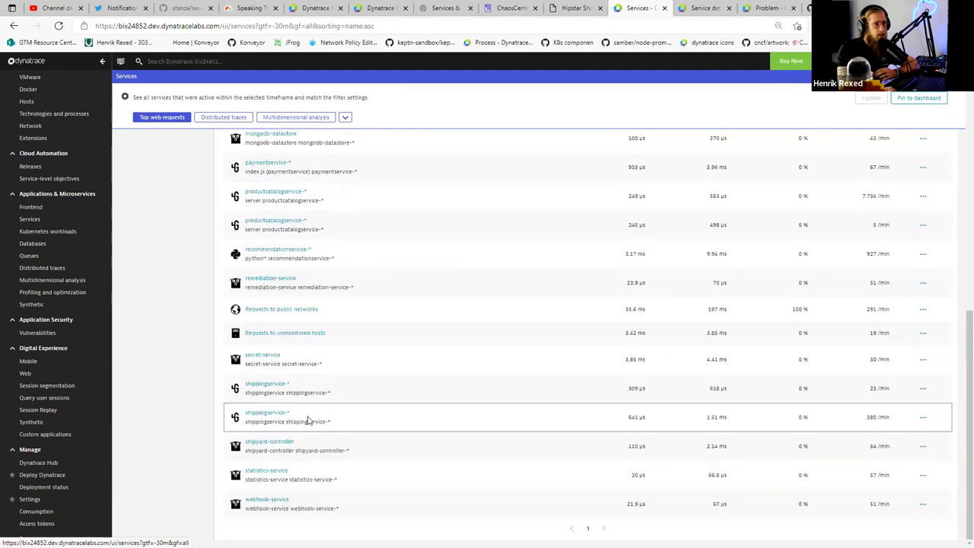
scroll(309, 420, "up", 5)
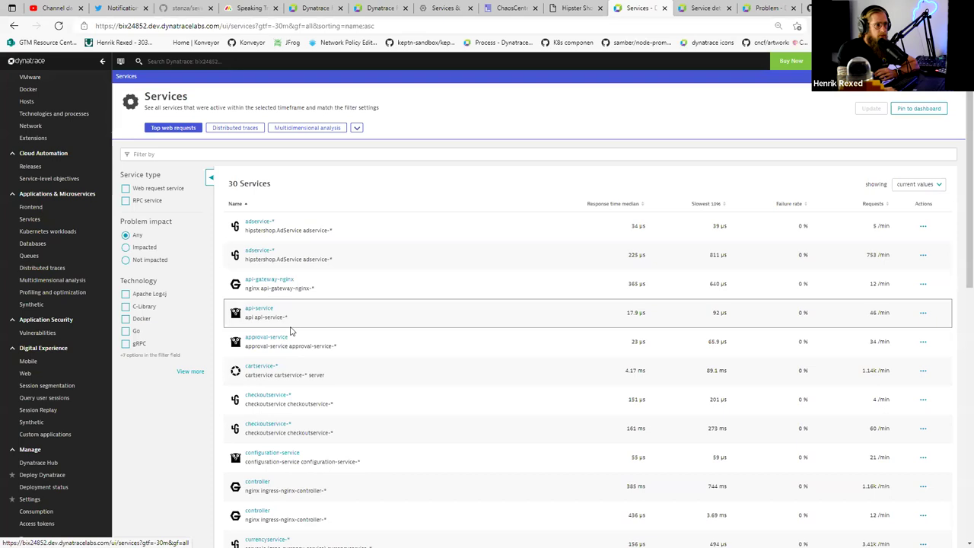
- Open the first nginx ingress controller service and view the service flow of its requests
scroll(289, 331, "down", 2)
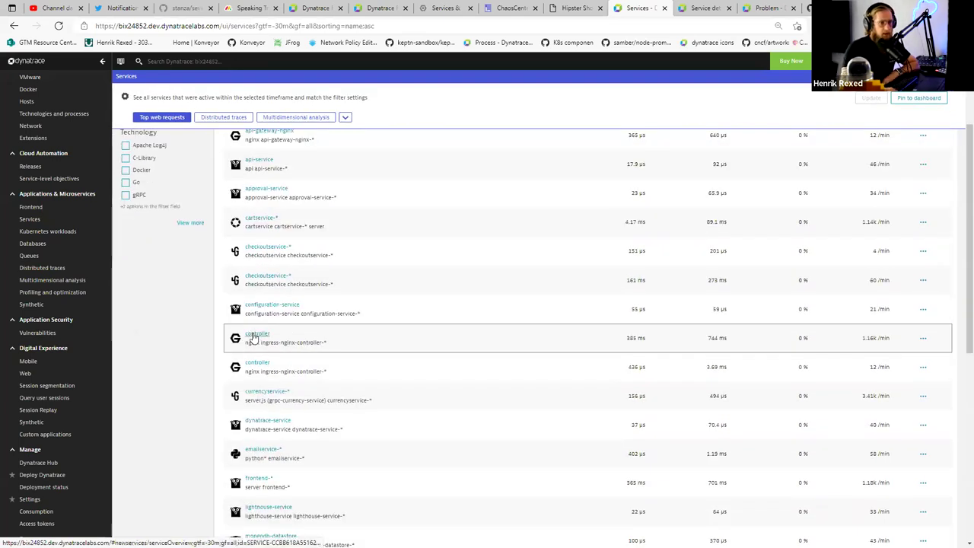
left_click(257, 339)
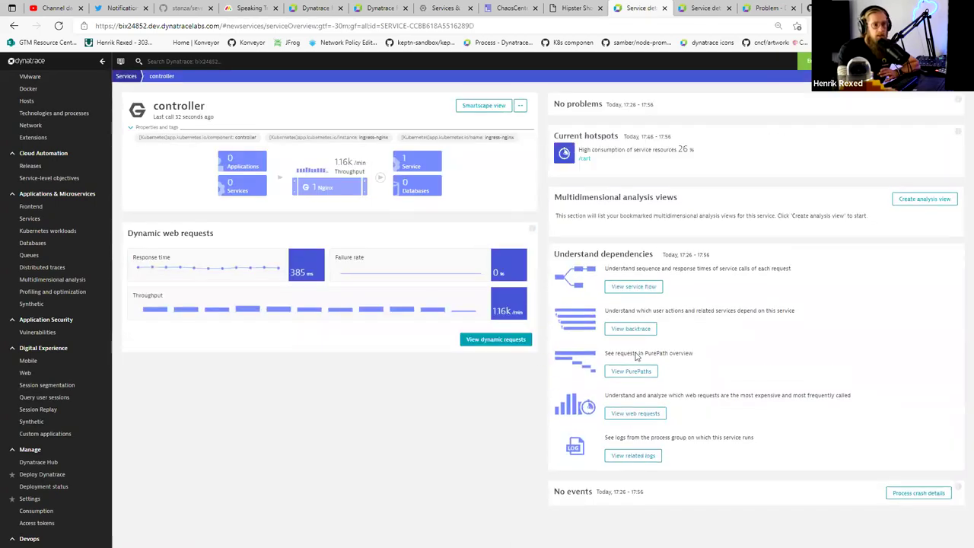
left_click(632, 295)
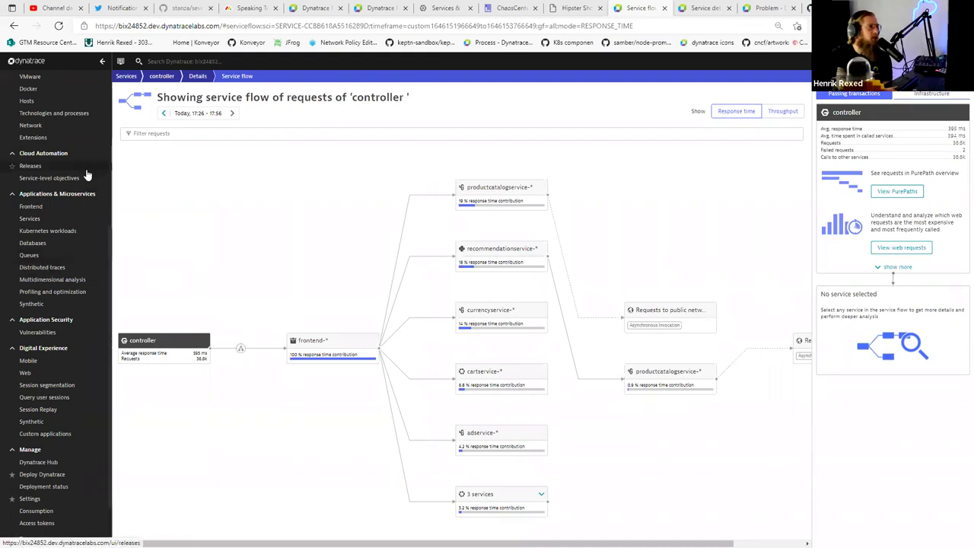
- Return to the dashboards overview and open the Observability Clinic dashboard
scroll(49, 318, "up", 5)
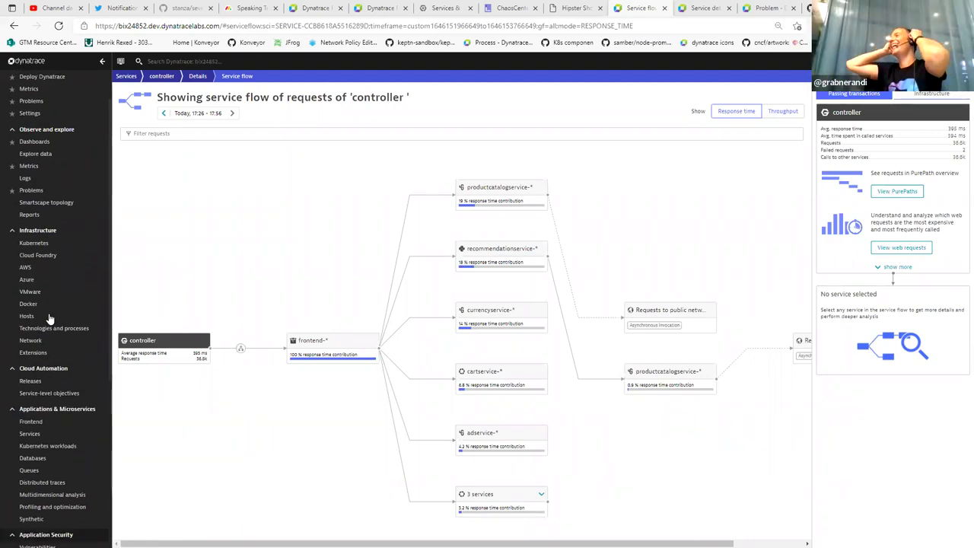
left_click(38, 153)
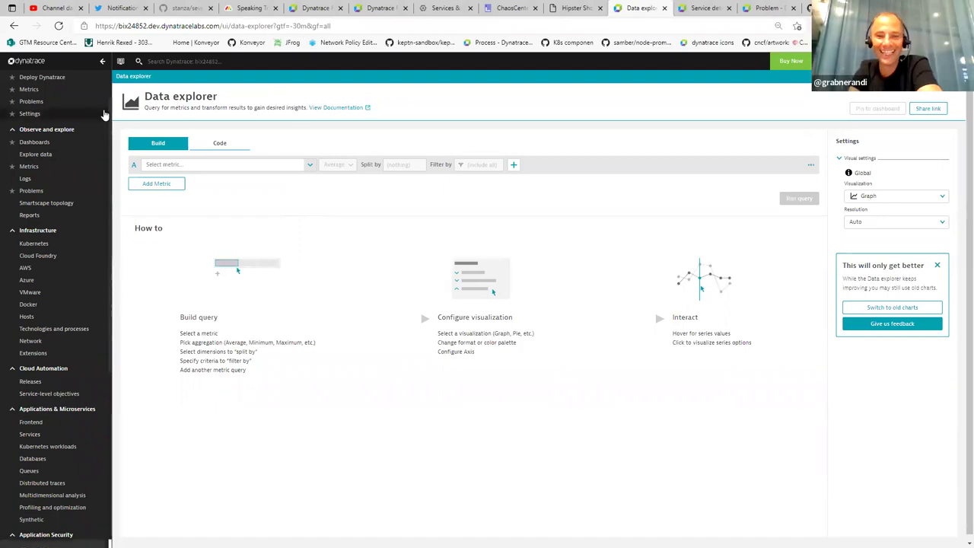
scroll(61, 93, "up", 1)
left_click(61, 113)
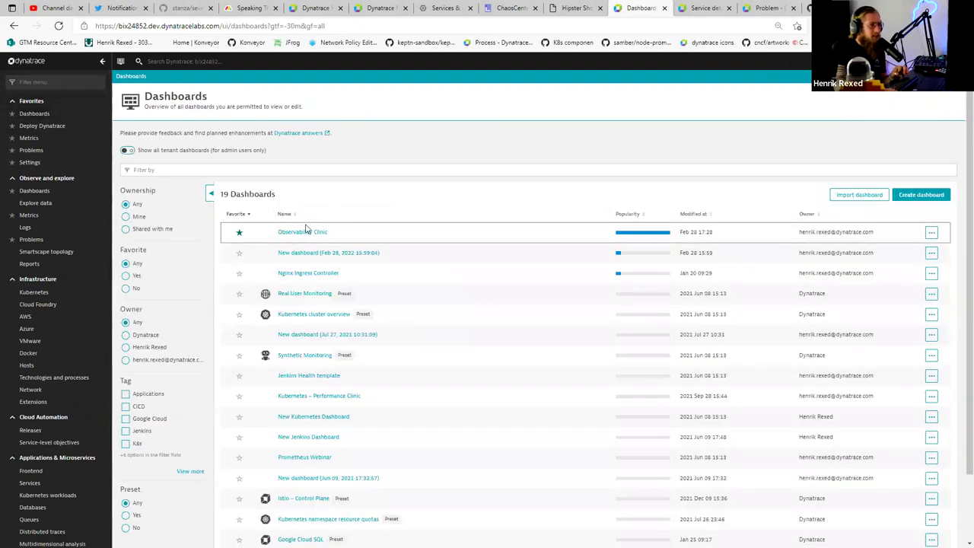
left_click(305, 232)
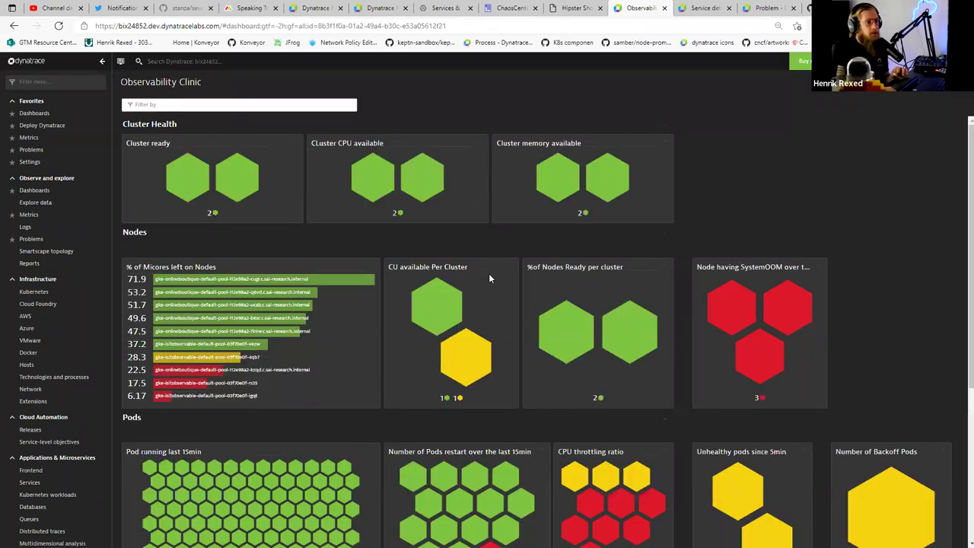
- Open the tile "Number of Pods restart over the last 15min" in Data explorer and select its entire metric query code
scroll(489, 274, "down", 2)
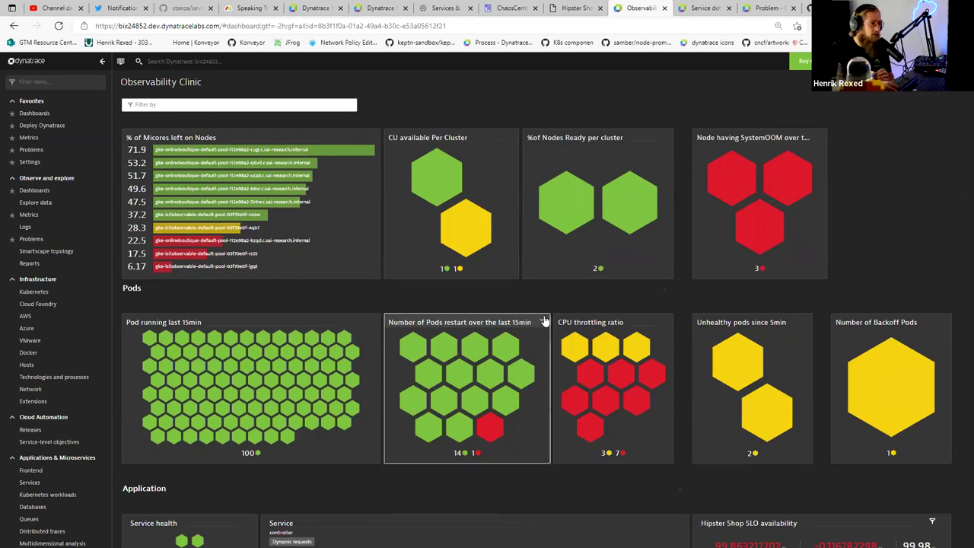
left_click(545, 322)
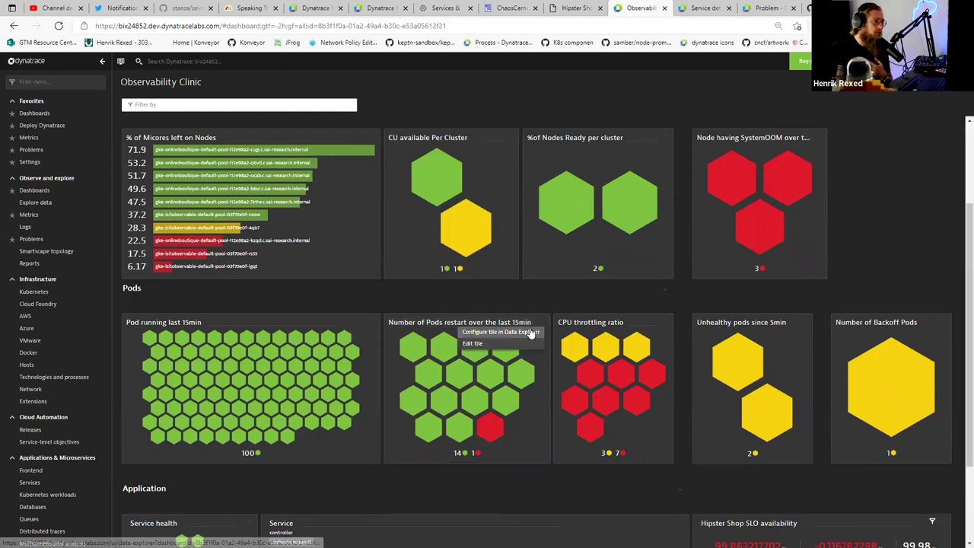
left_click(530, 333)
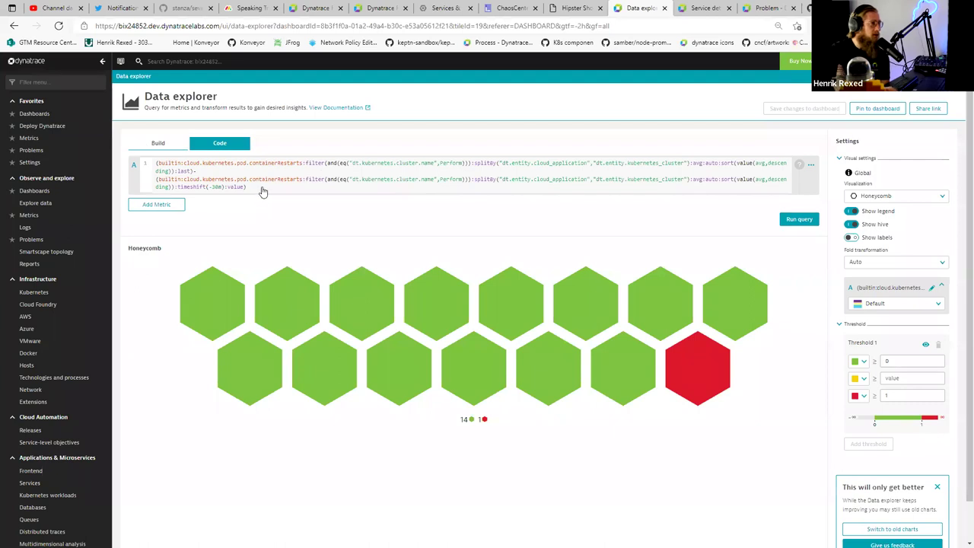
left_click_drag(248, 189, 143, 164)
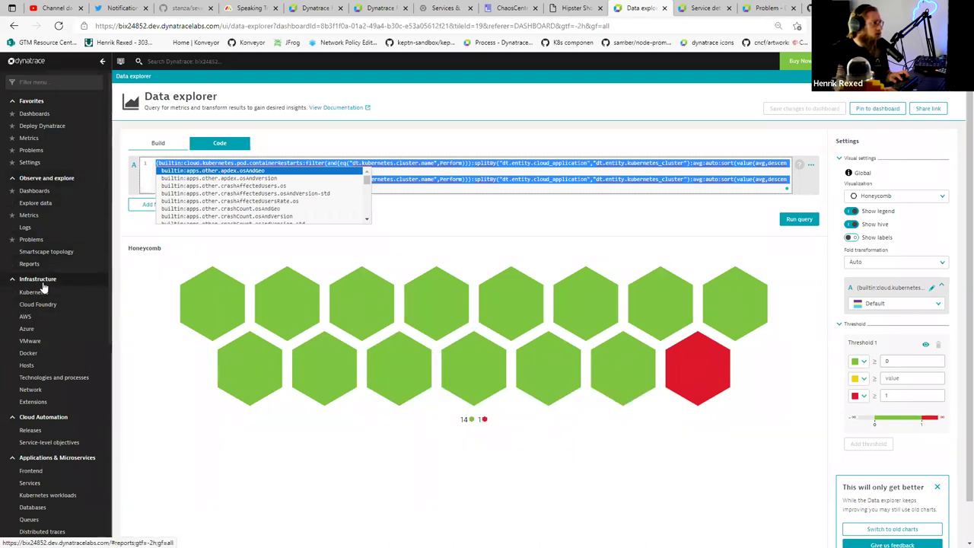
- Open the service-level objectives, start adding a new SLO and examine its name, description and metric fields
left_click(43, 443)
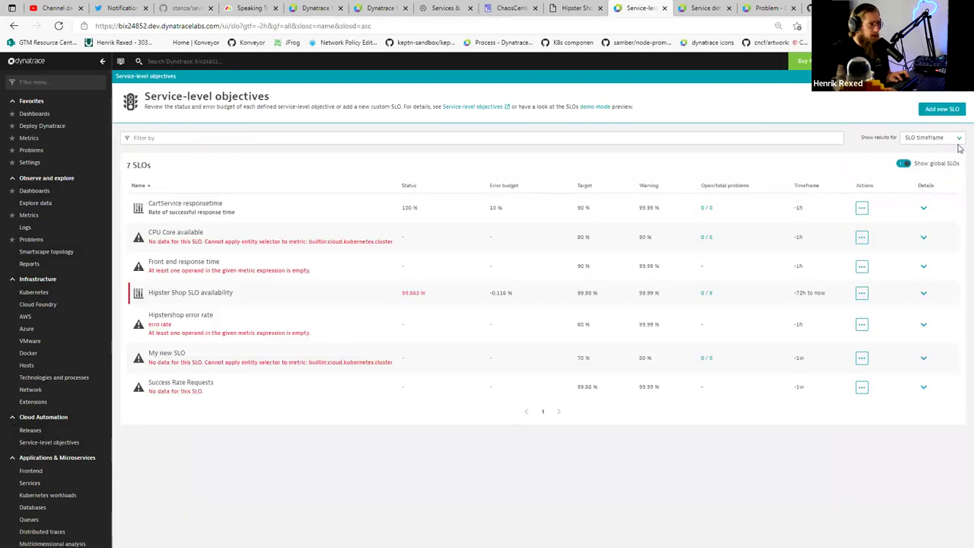
left_click(941, 109)
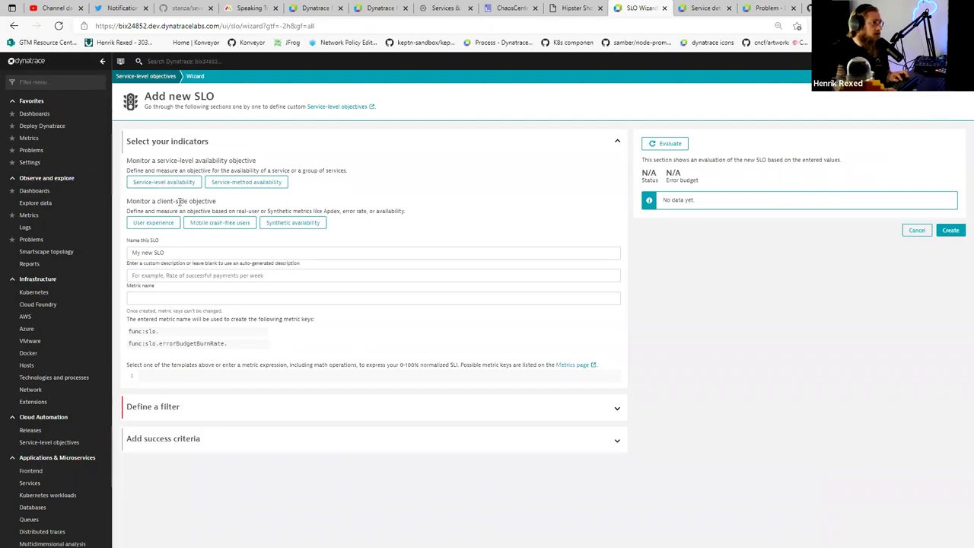
left_click(196, 298)
left_click(197, 276)
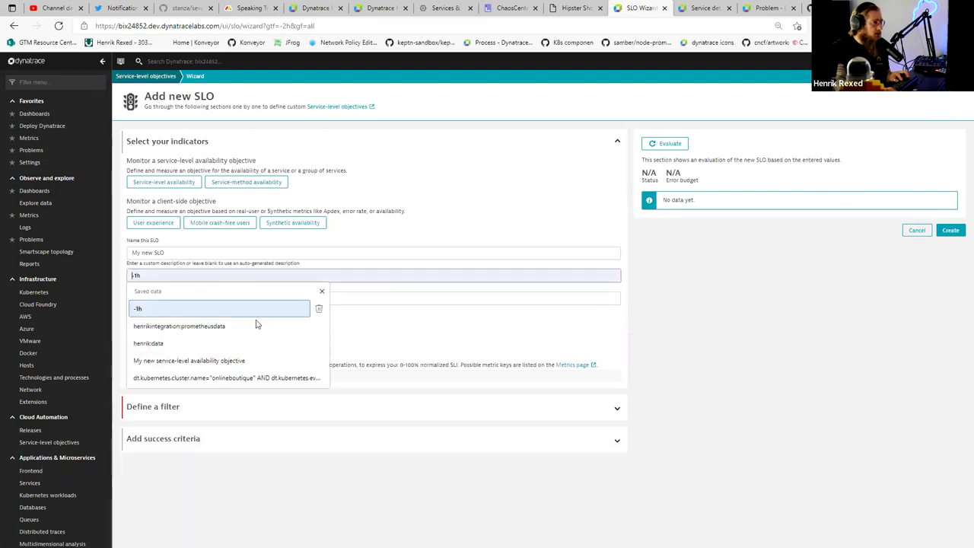
left_click(310, 265)
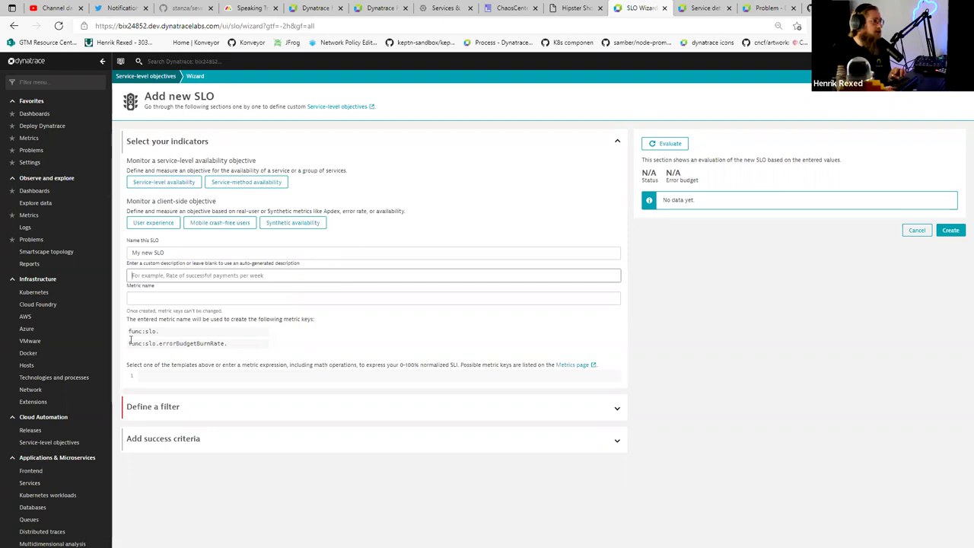
- Open the environment settings and show the alerting and anomaly detection configuration categories
scroll(44, 411, "down", 4)
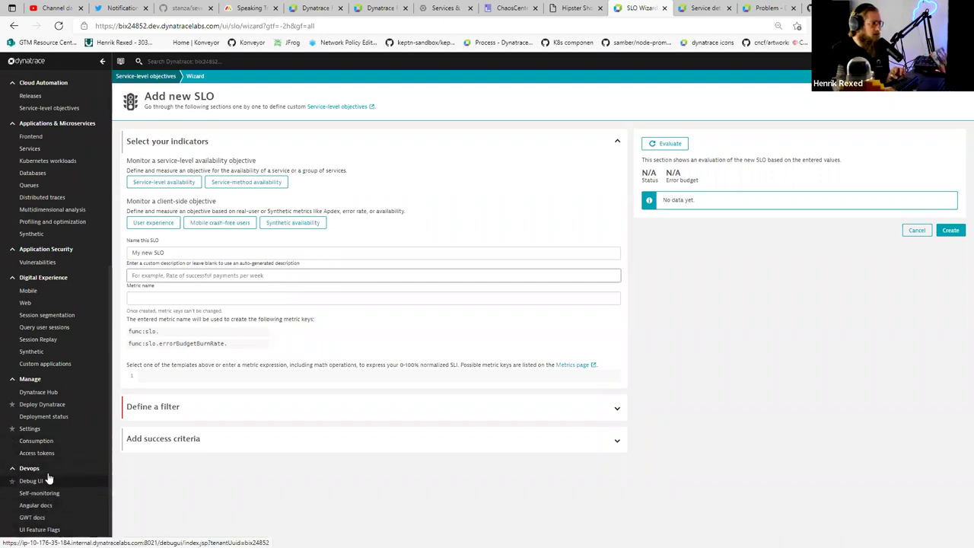
left_click(46, 430)
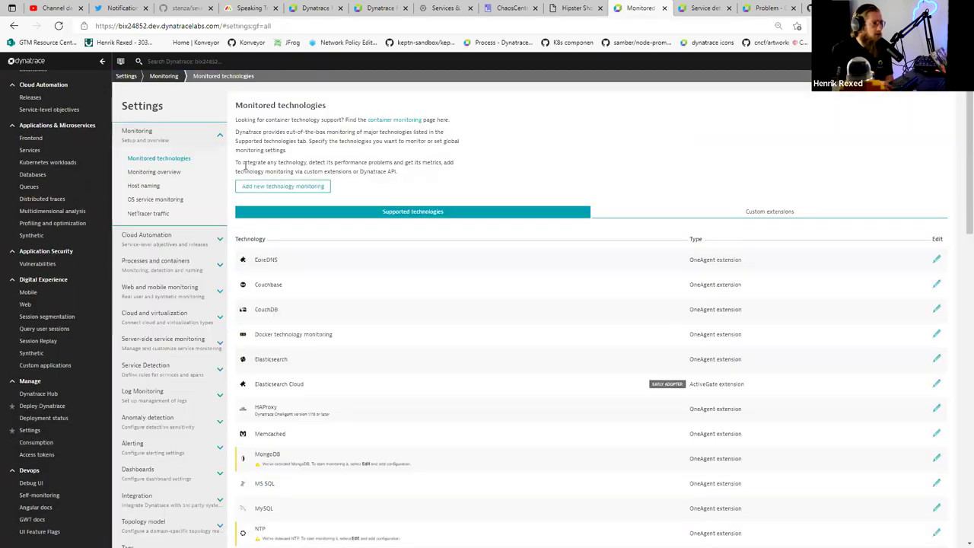
left_click(184, 451)
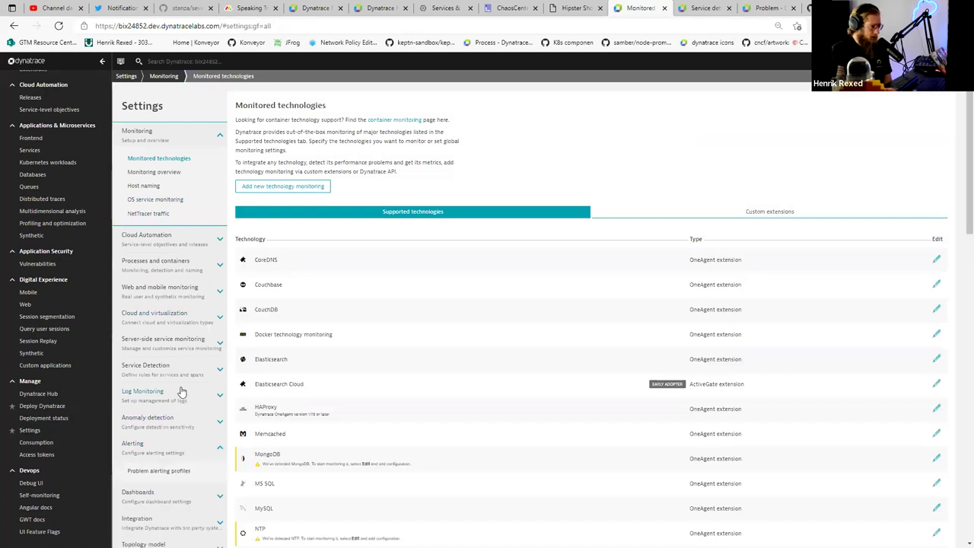
left_click(188, 424)
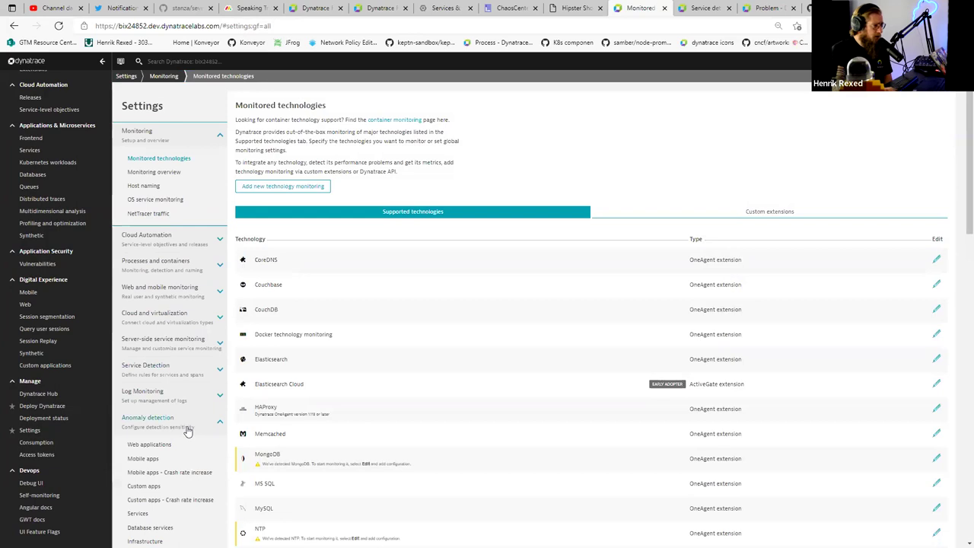
scroll(185, 432, "down", 2)
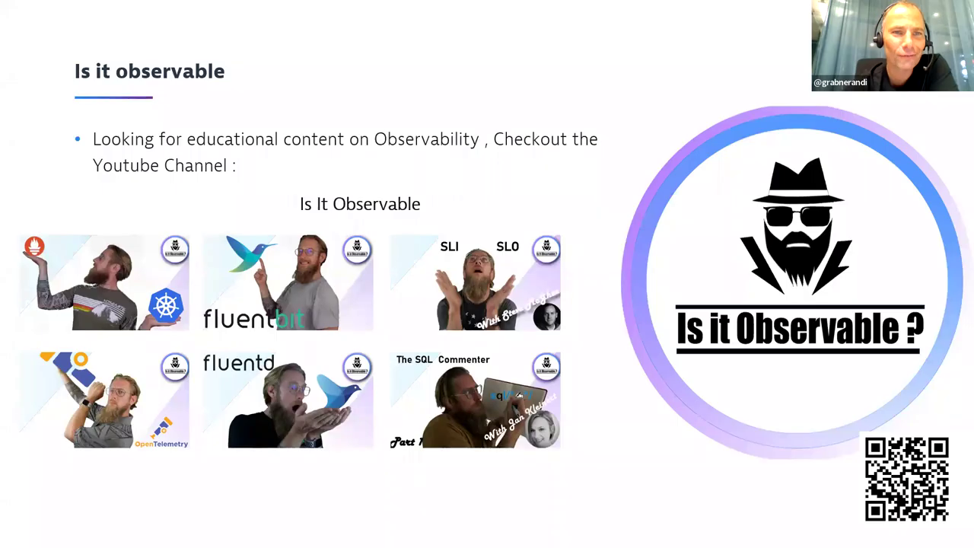
key("Right")
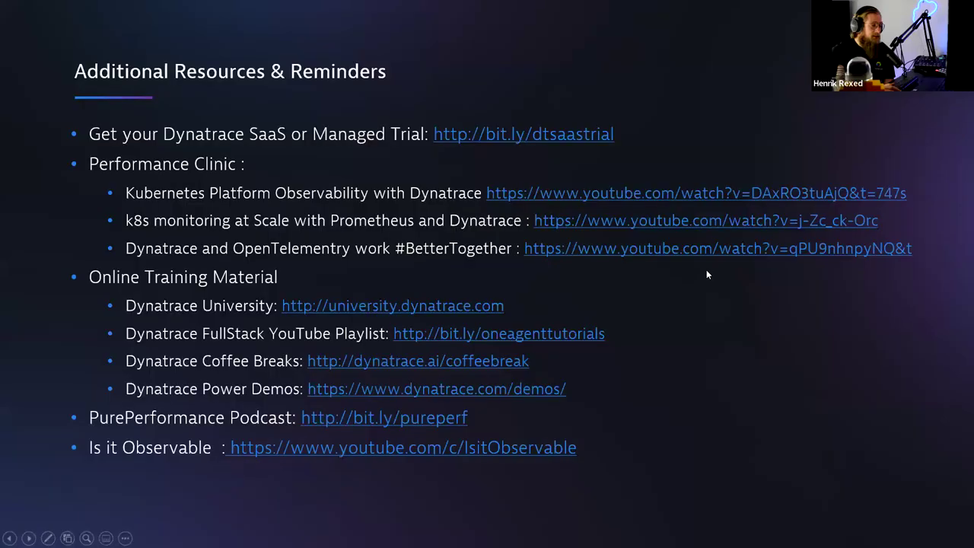